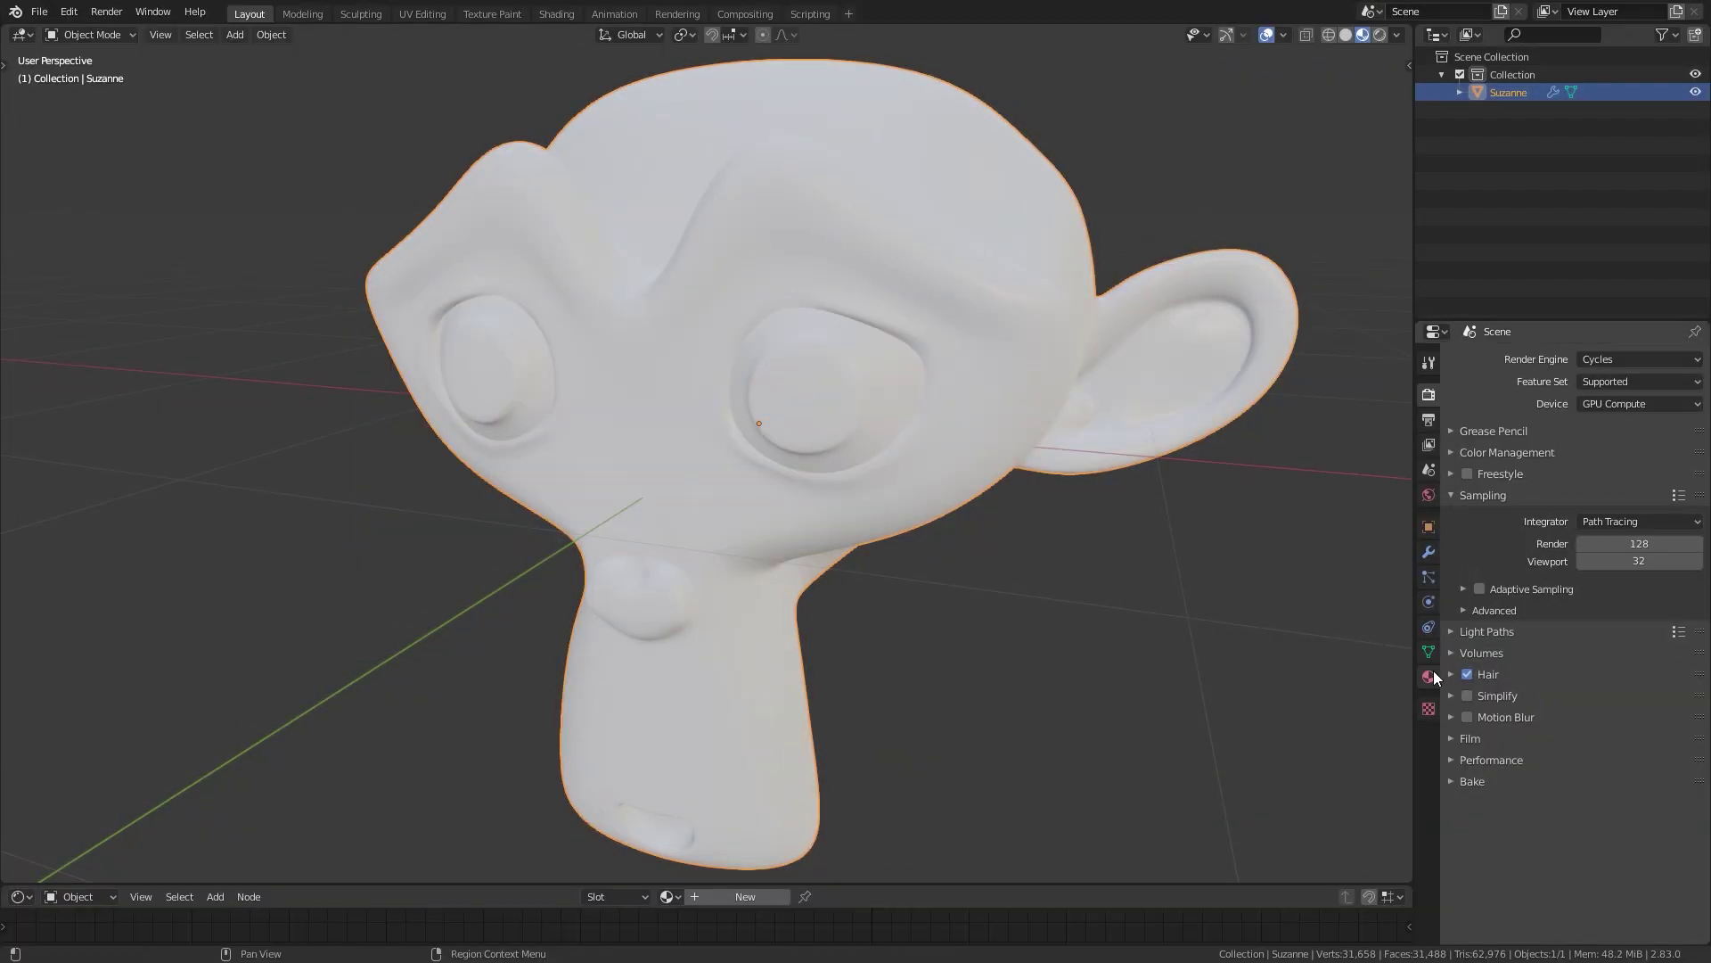
Apply the Materialiq material 2I_Wood_Old_Smooth from the 2 Wood category to Suzanne
click(1435, 673)
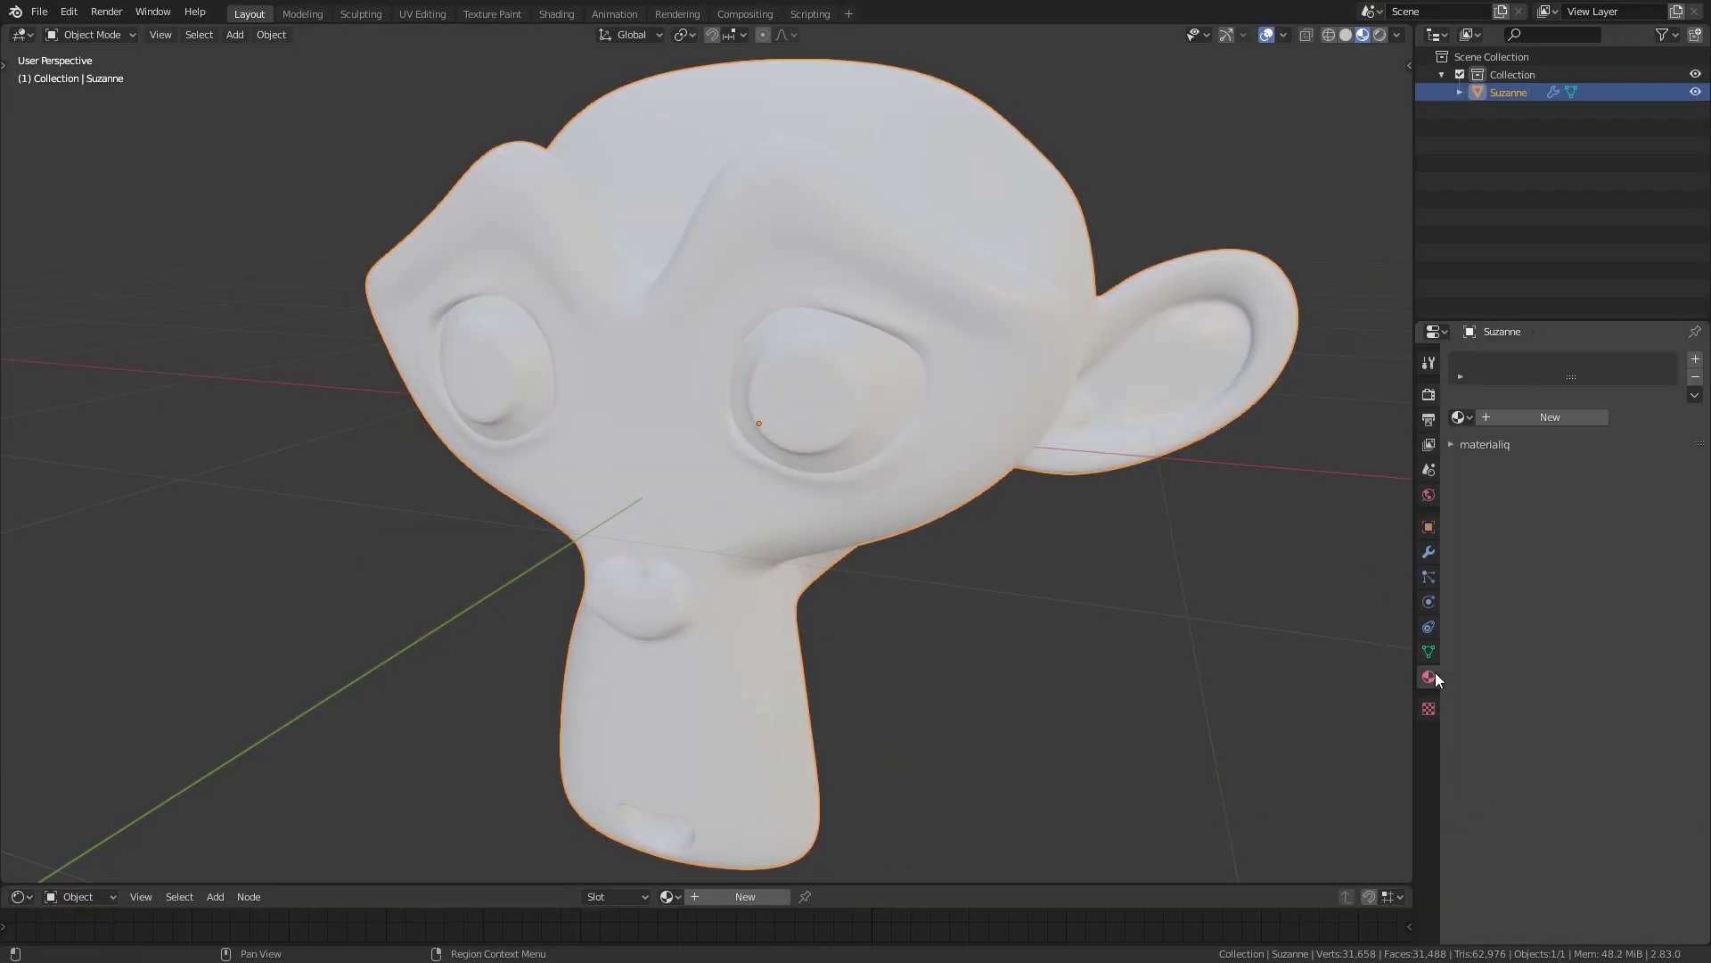
click(1486, 441)
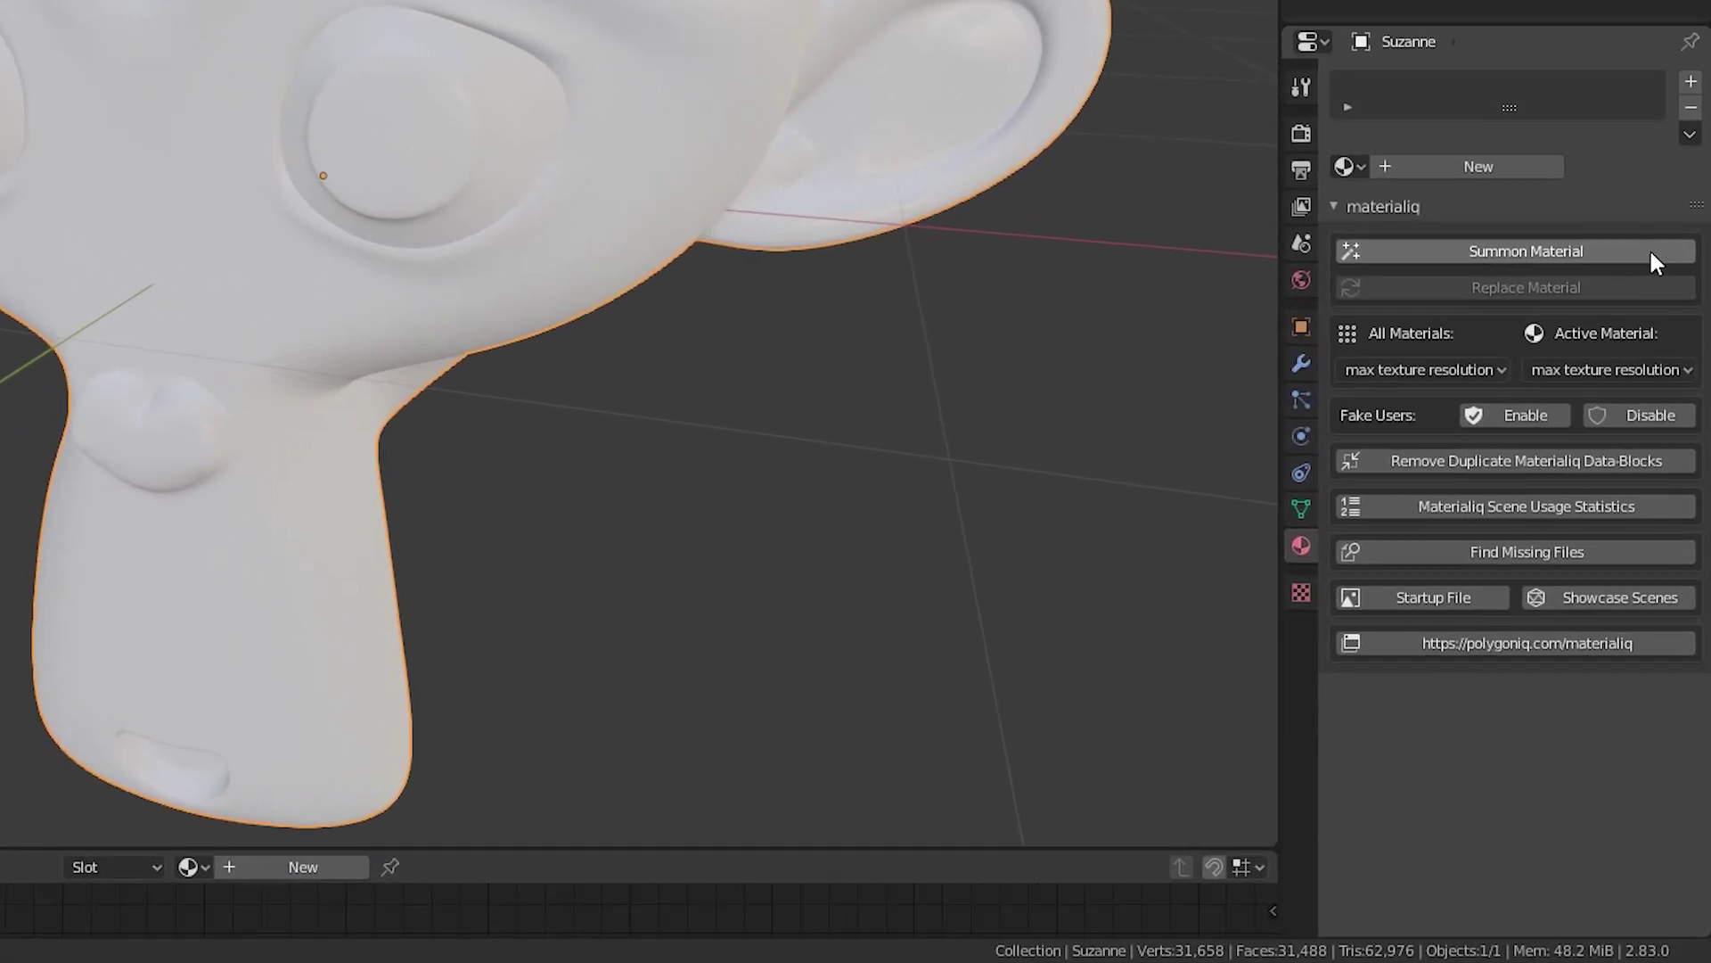
click(1669, 455)
click(1604, 232)
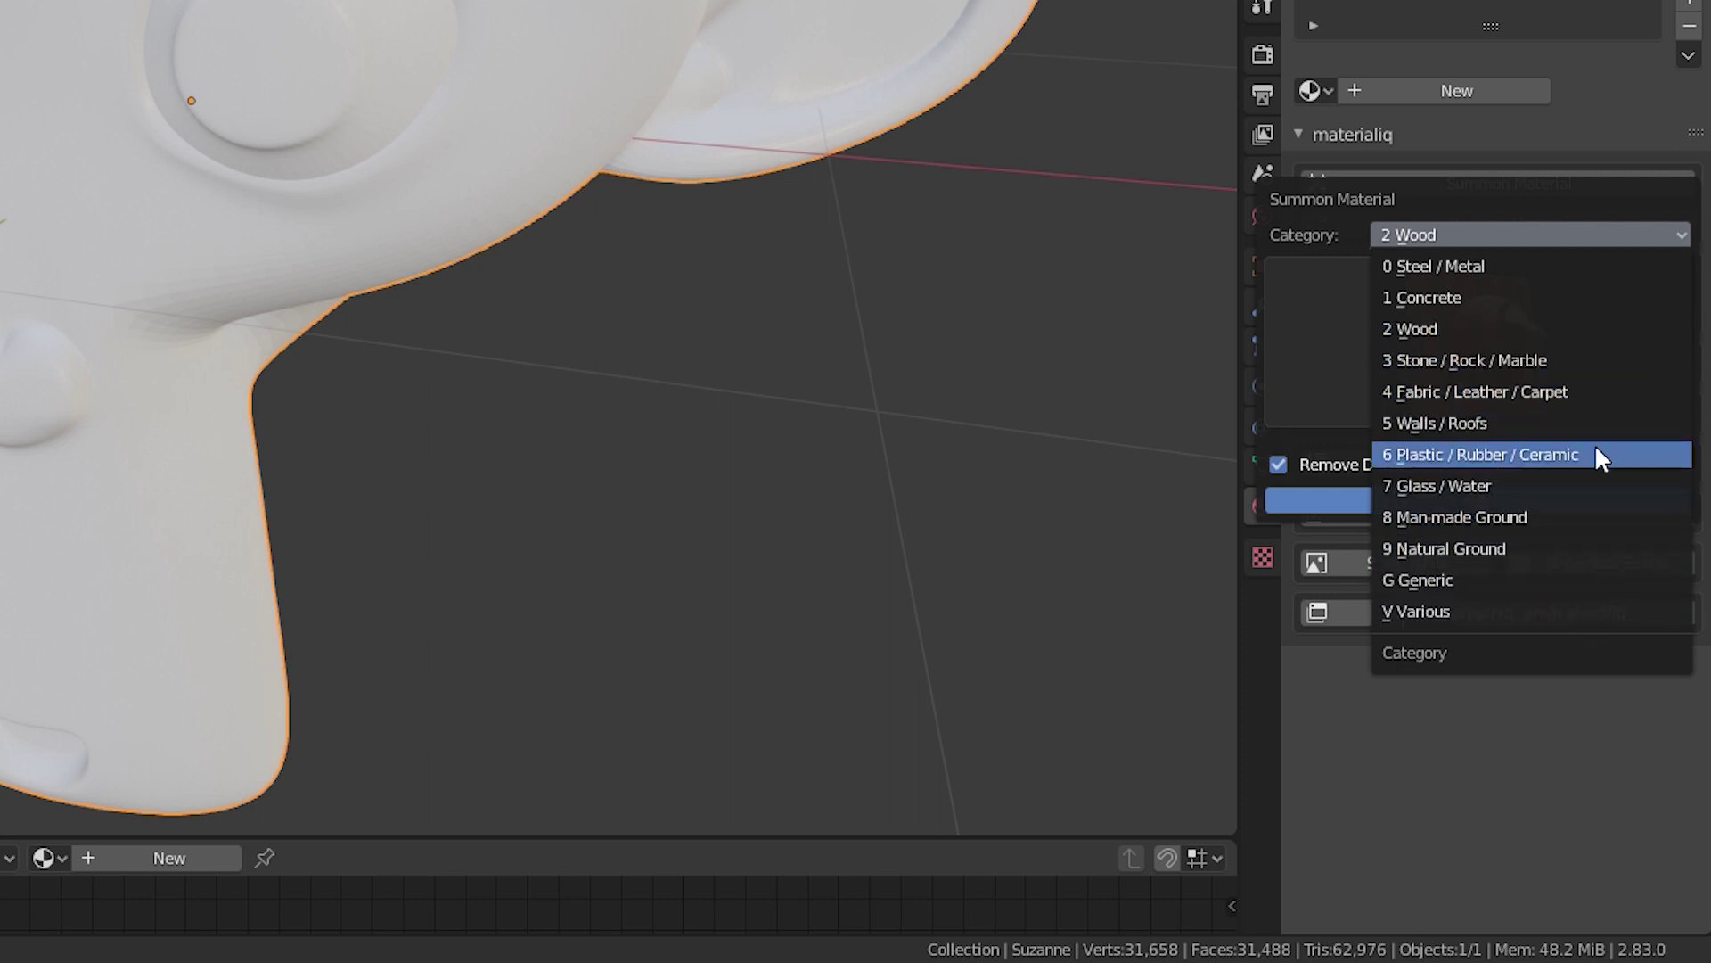
click(1566, 327)
click(1467, 343)
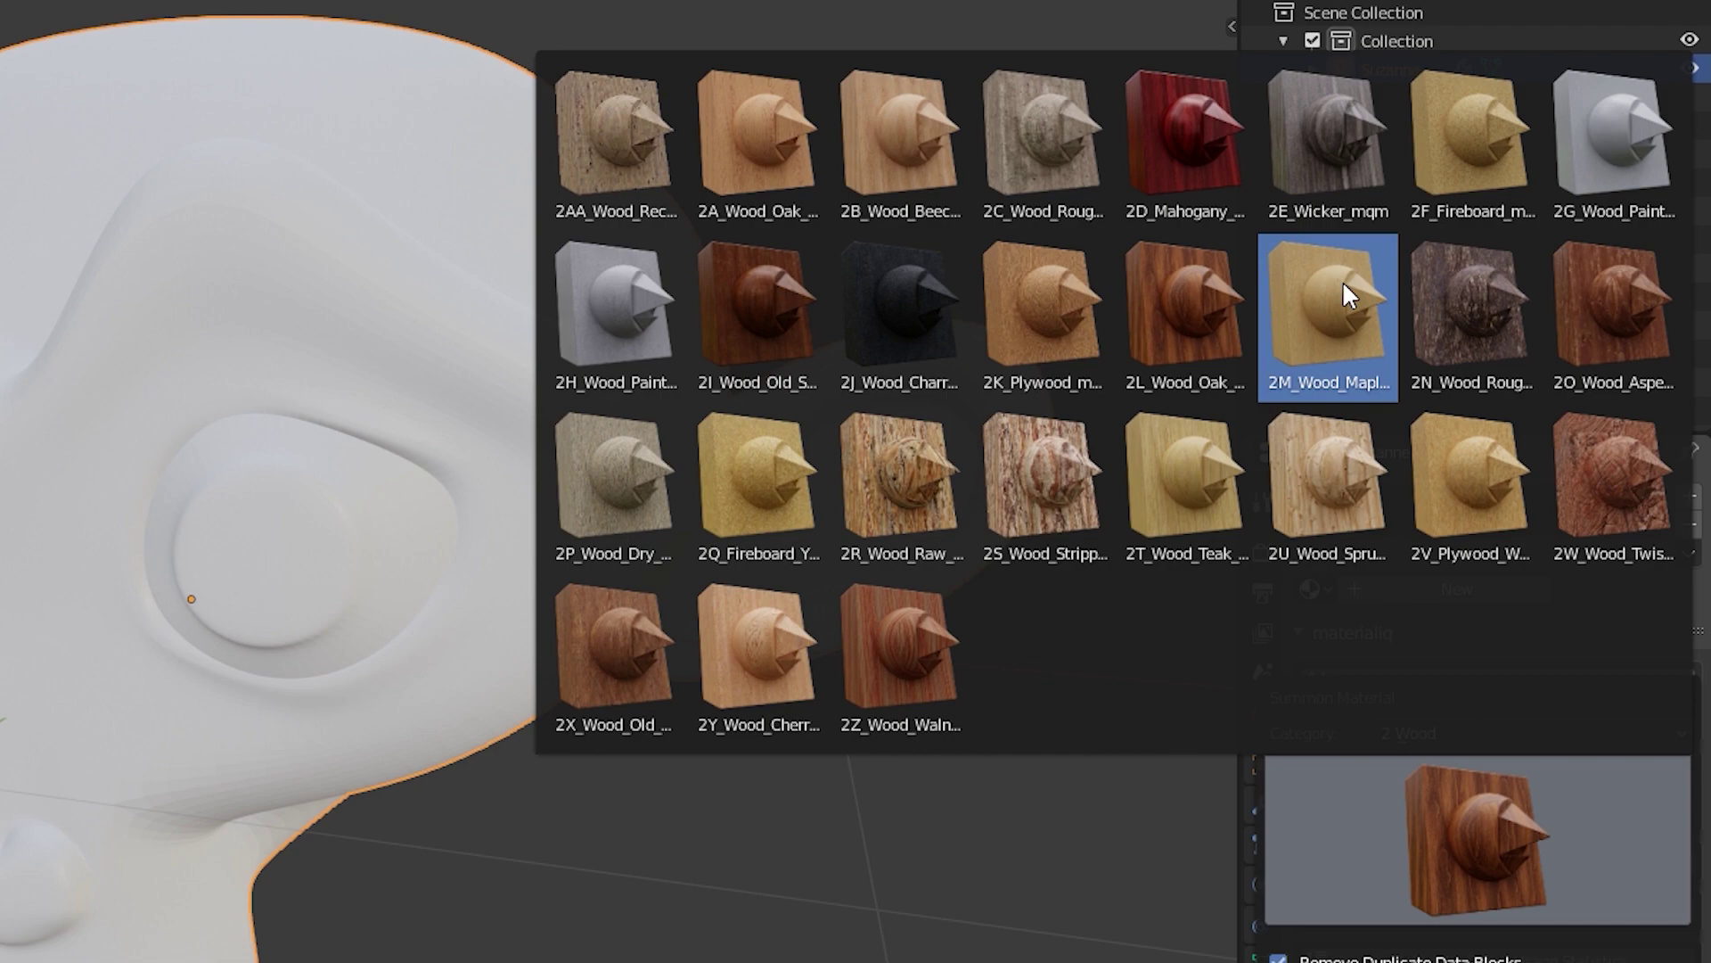
click(778, 313)
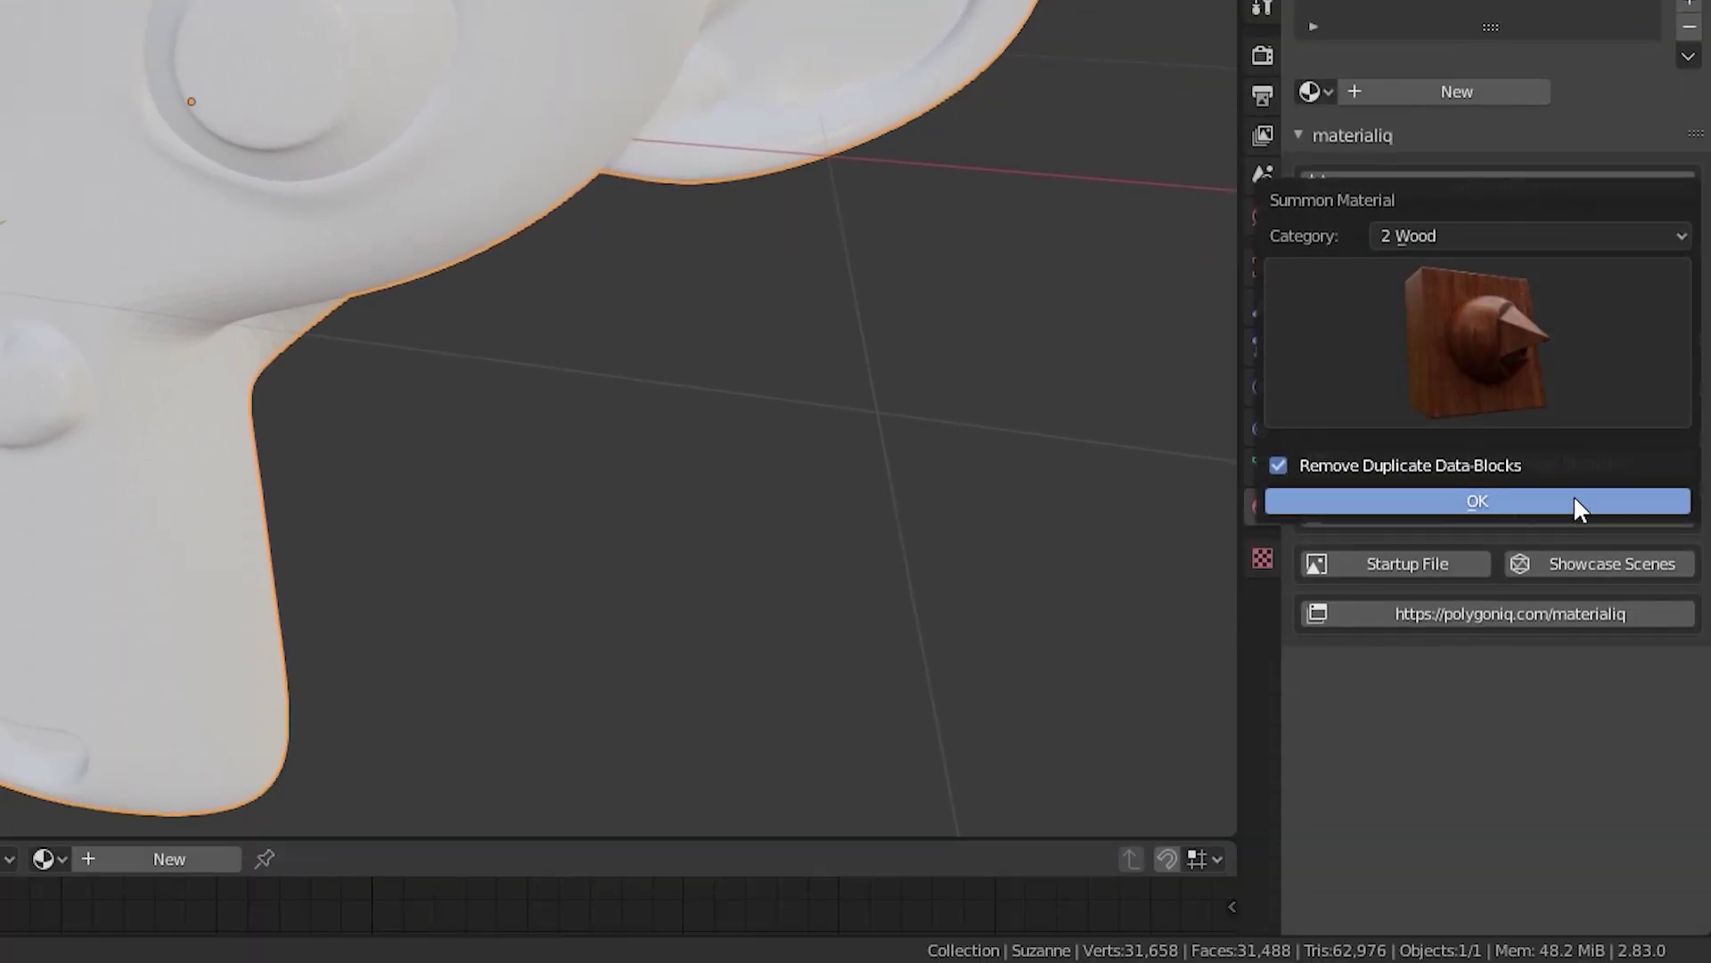
click(1574, 499)
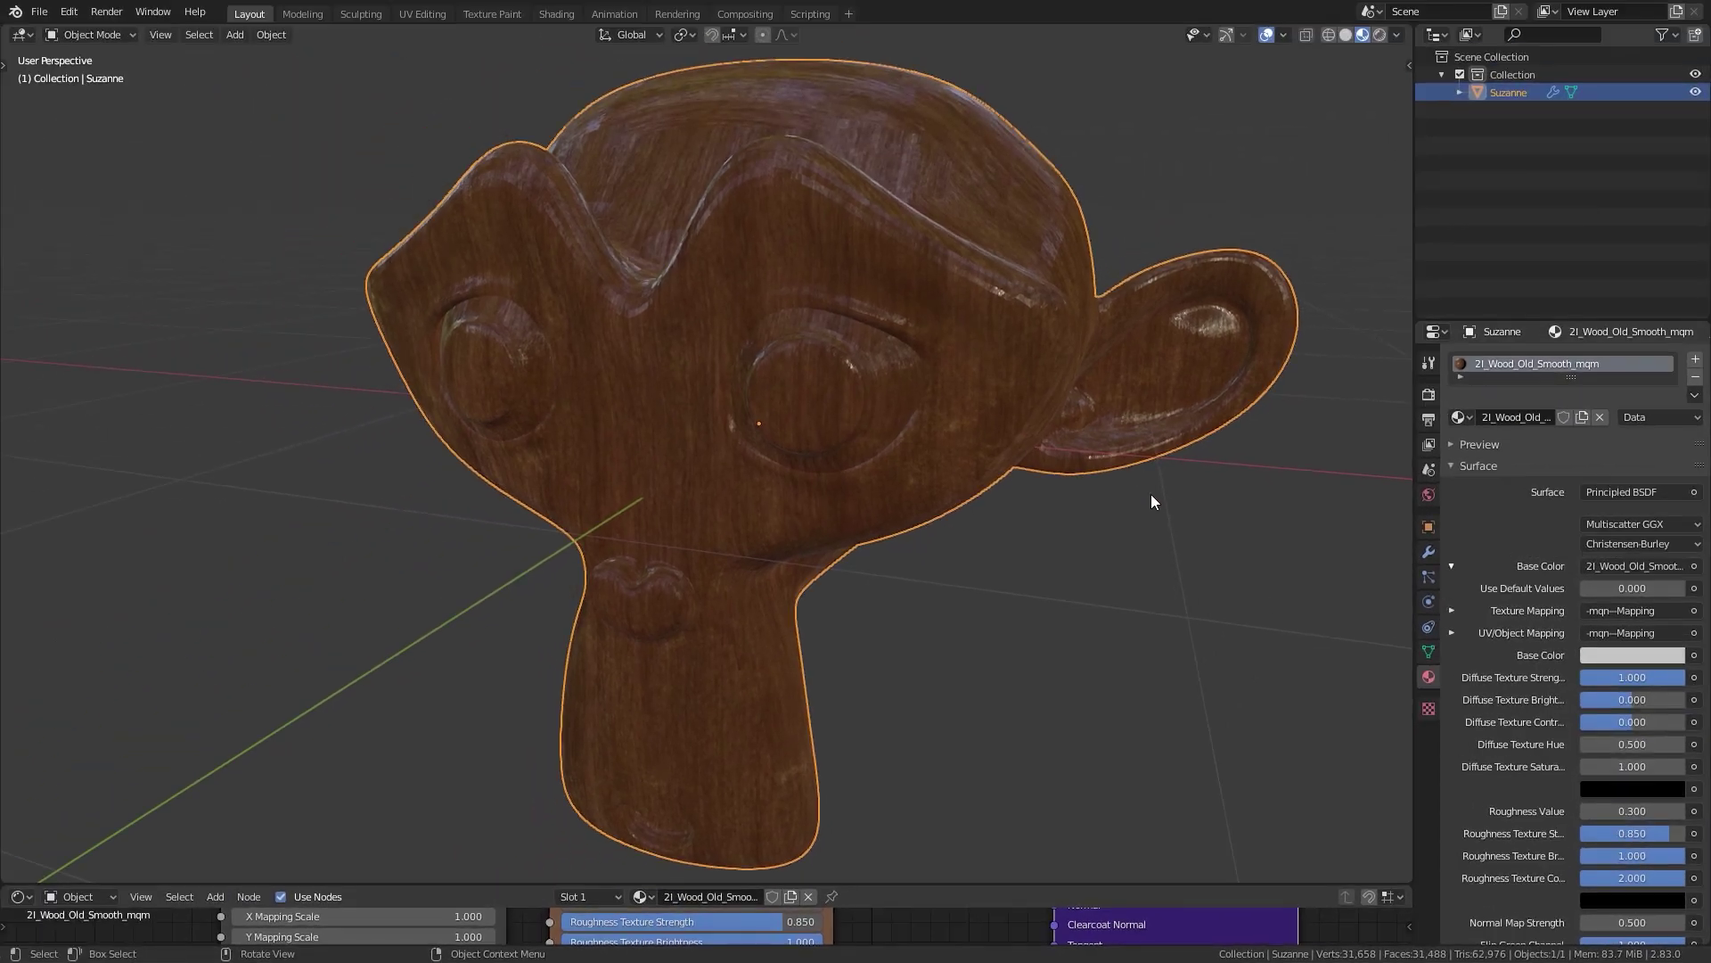
Tint the wood material's base colour reddish in the enlarged Shader Editor
middle_drag(1152, 494, 952, 528)
drag(977, 883, 963, 472)
middle_drag(736, 561, 854, 708)
click(872, 699)
mouse_move(897, 526)
mouse_down()
mouse_move(883, 526)
mouse_move(895, 520)
mouse_up()
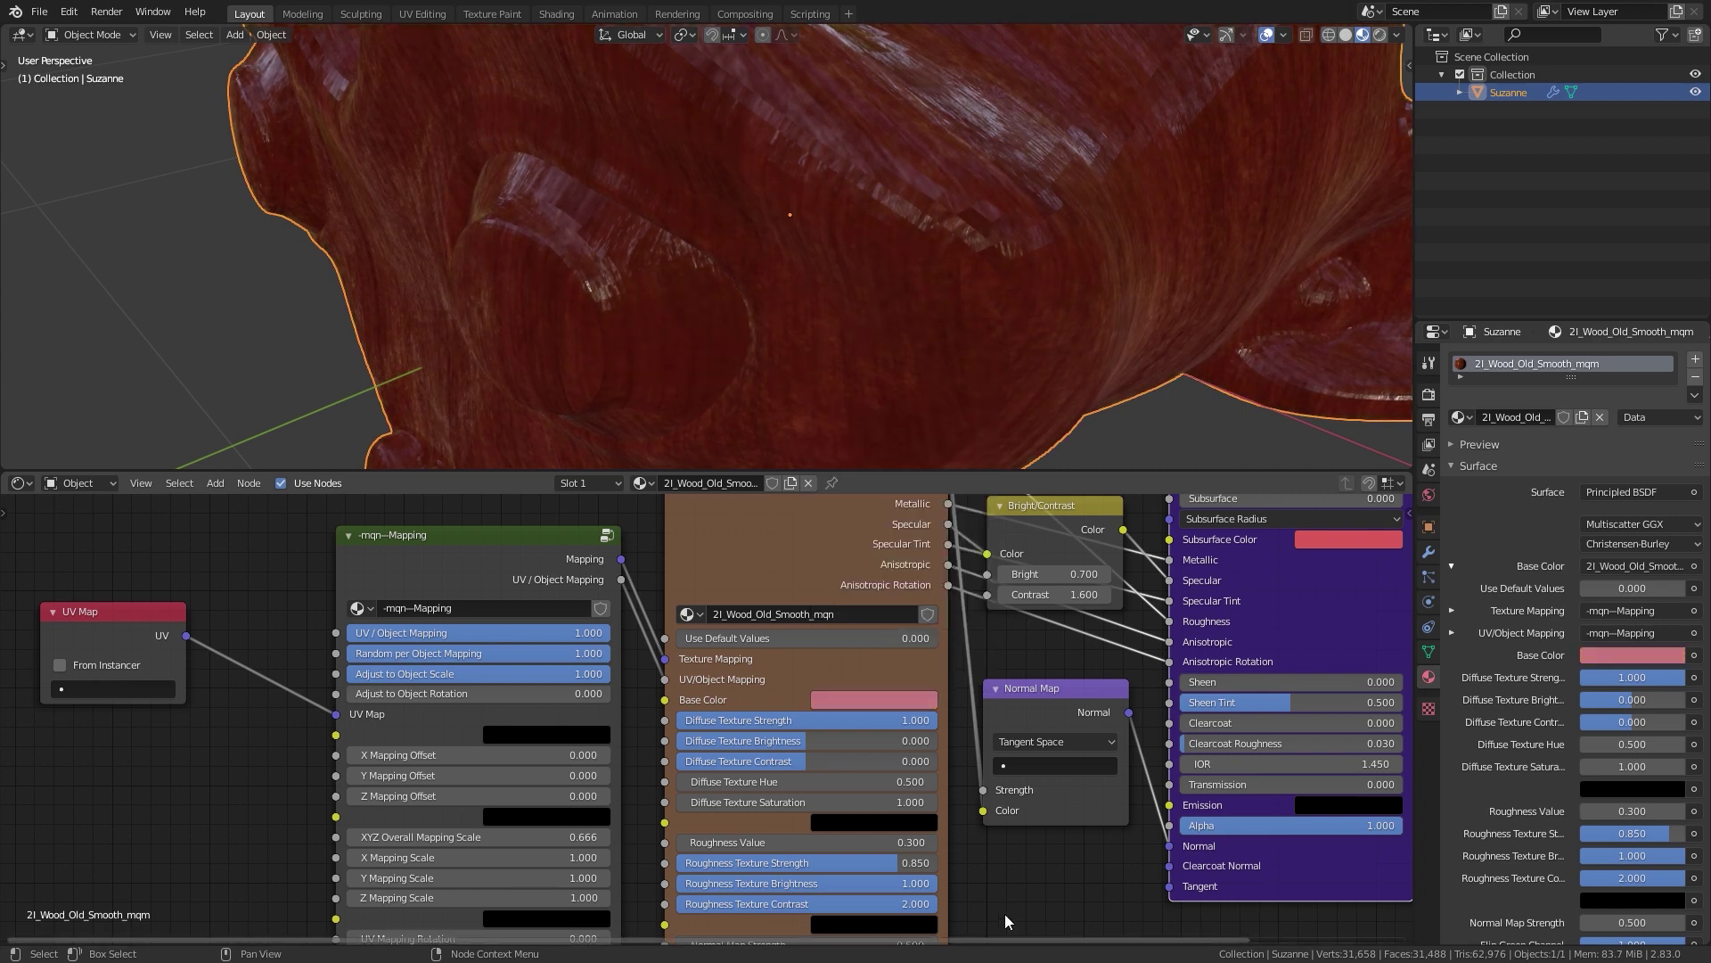
Raise the wood's roughness to 0.680 and increase the Normal Map Strength
middle_drag(1038, 906, 1049, 808)
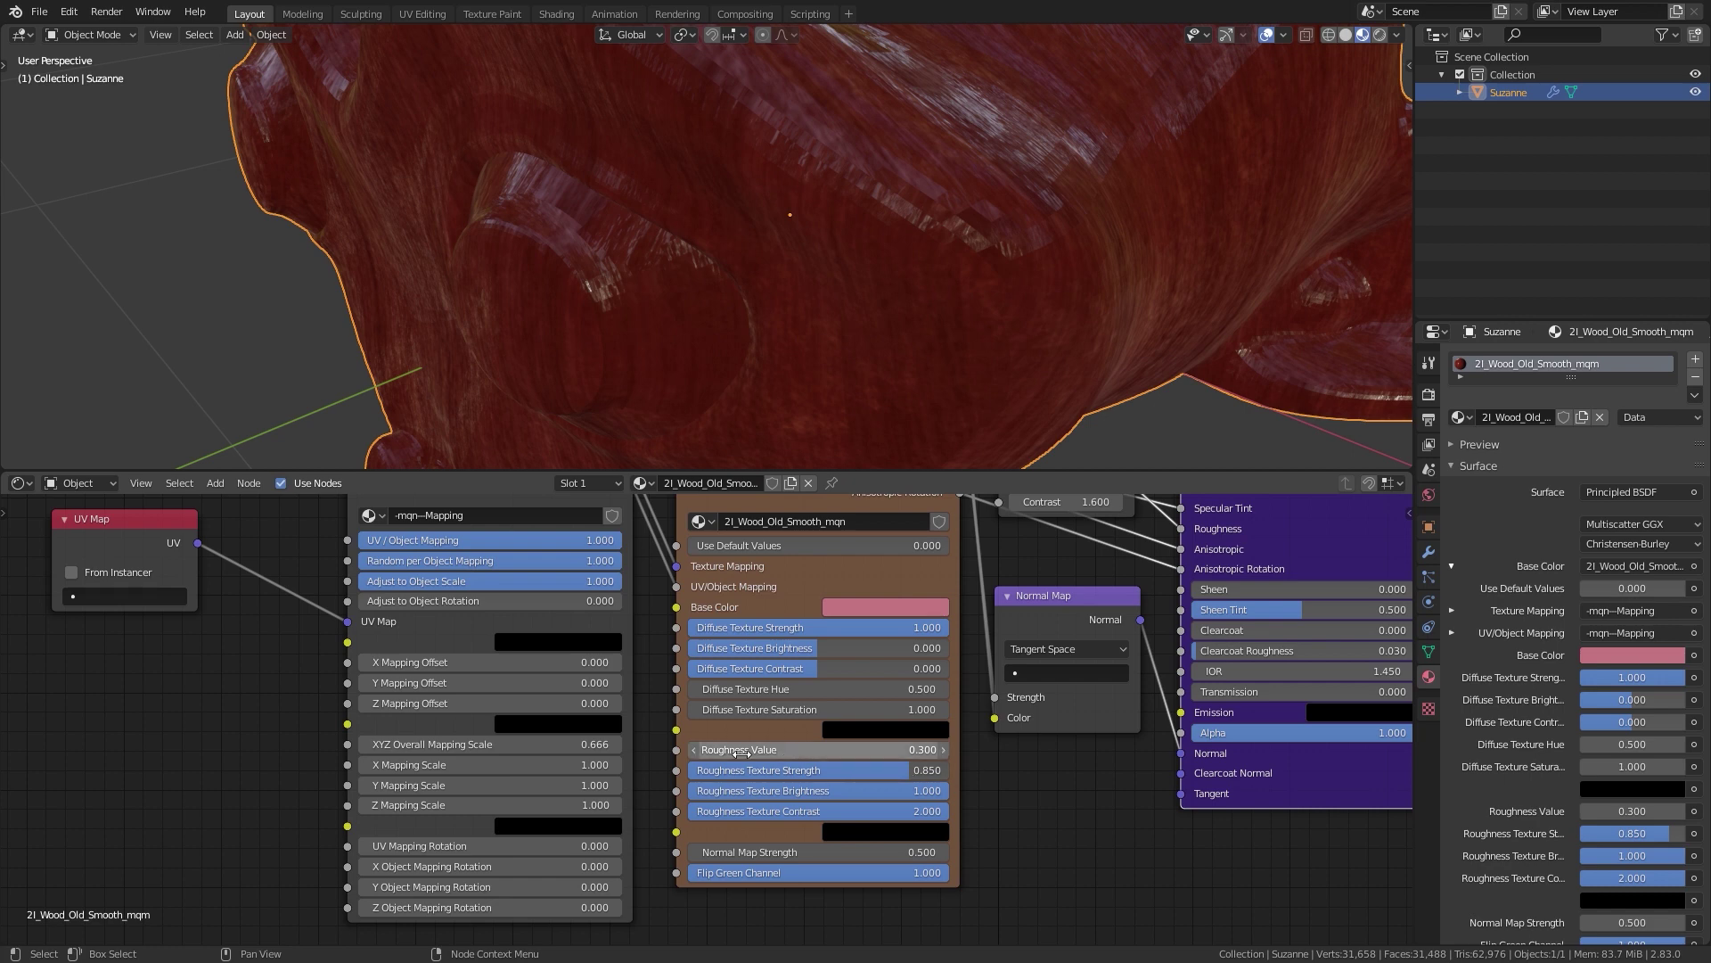
mouse_move(892, 749)
mouse_down()
mouse_move(945, 750)
mouse_move(911, 750)
mouse_up()
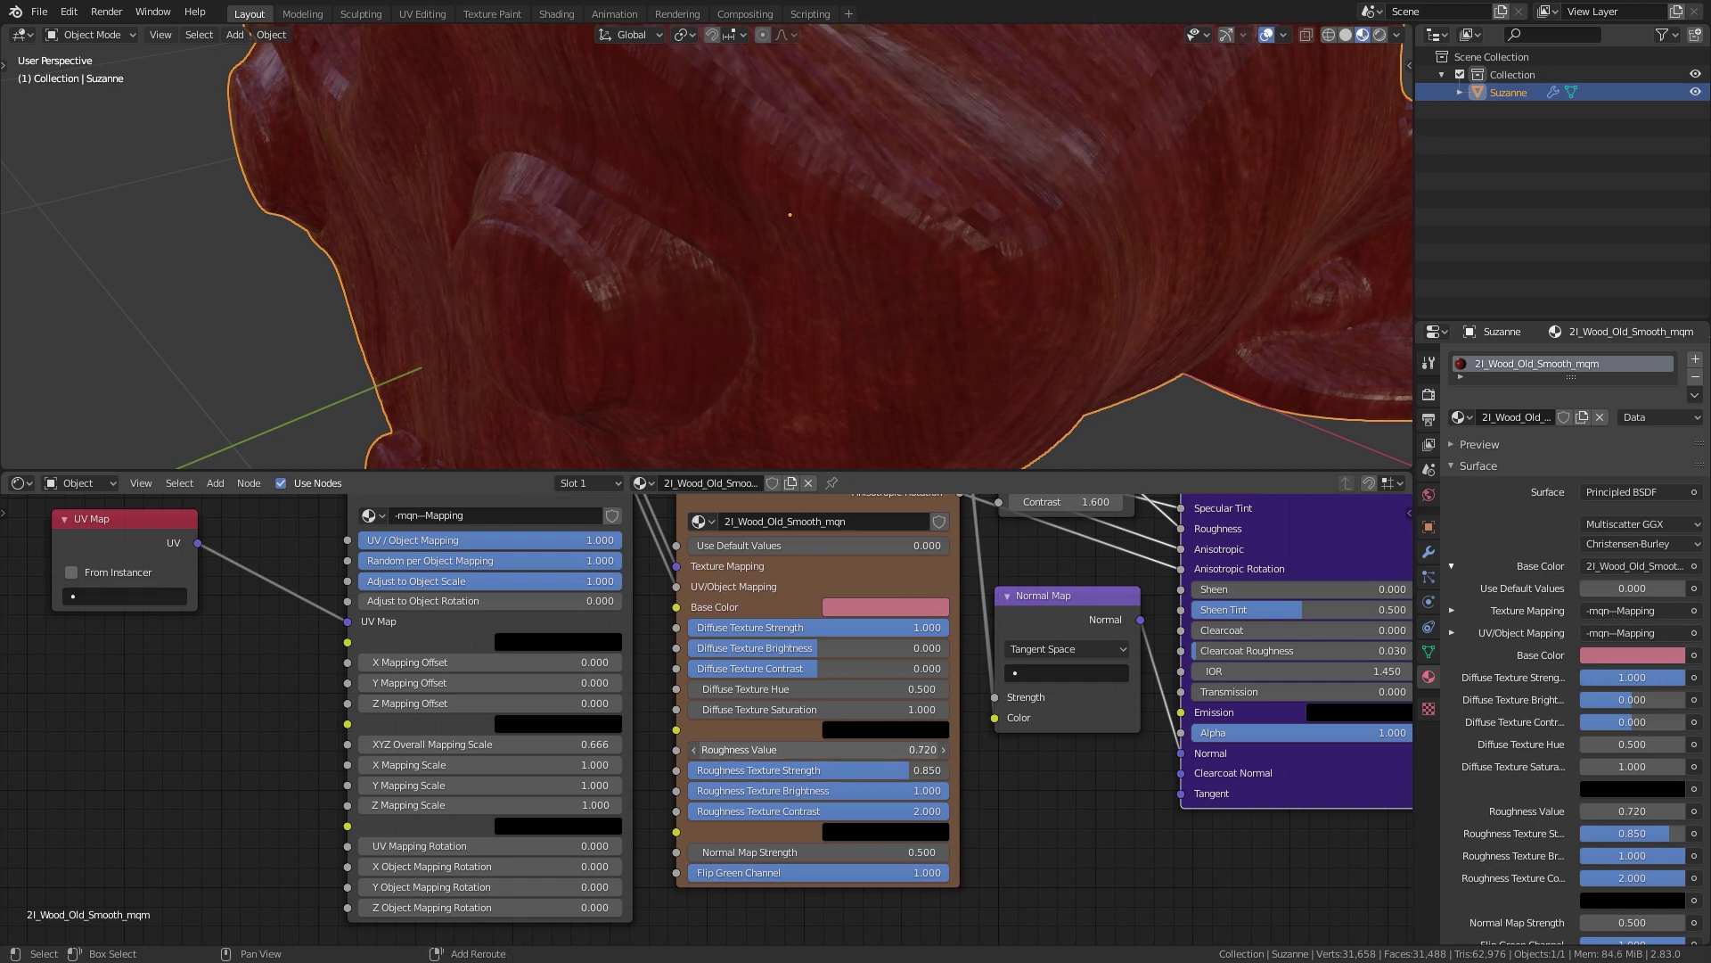
shift+scroll(796, 851, down, 2)
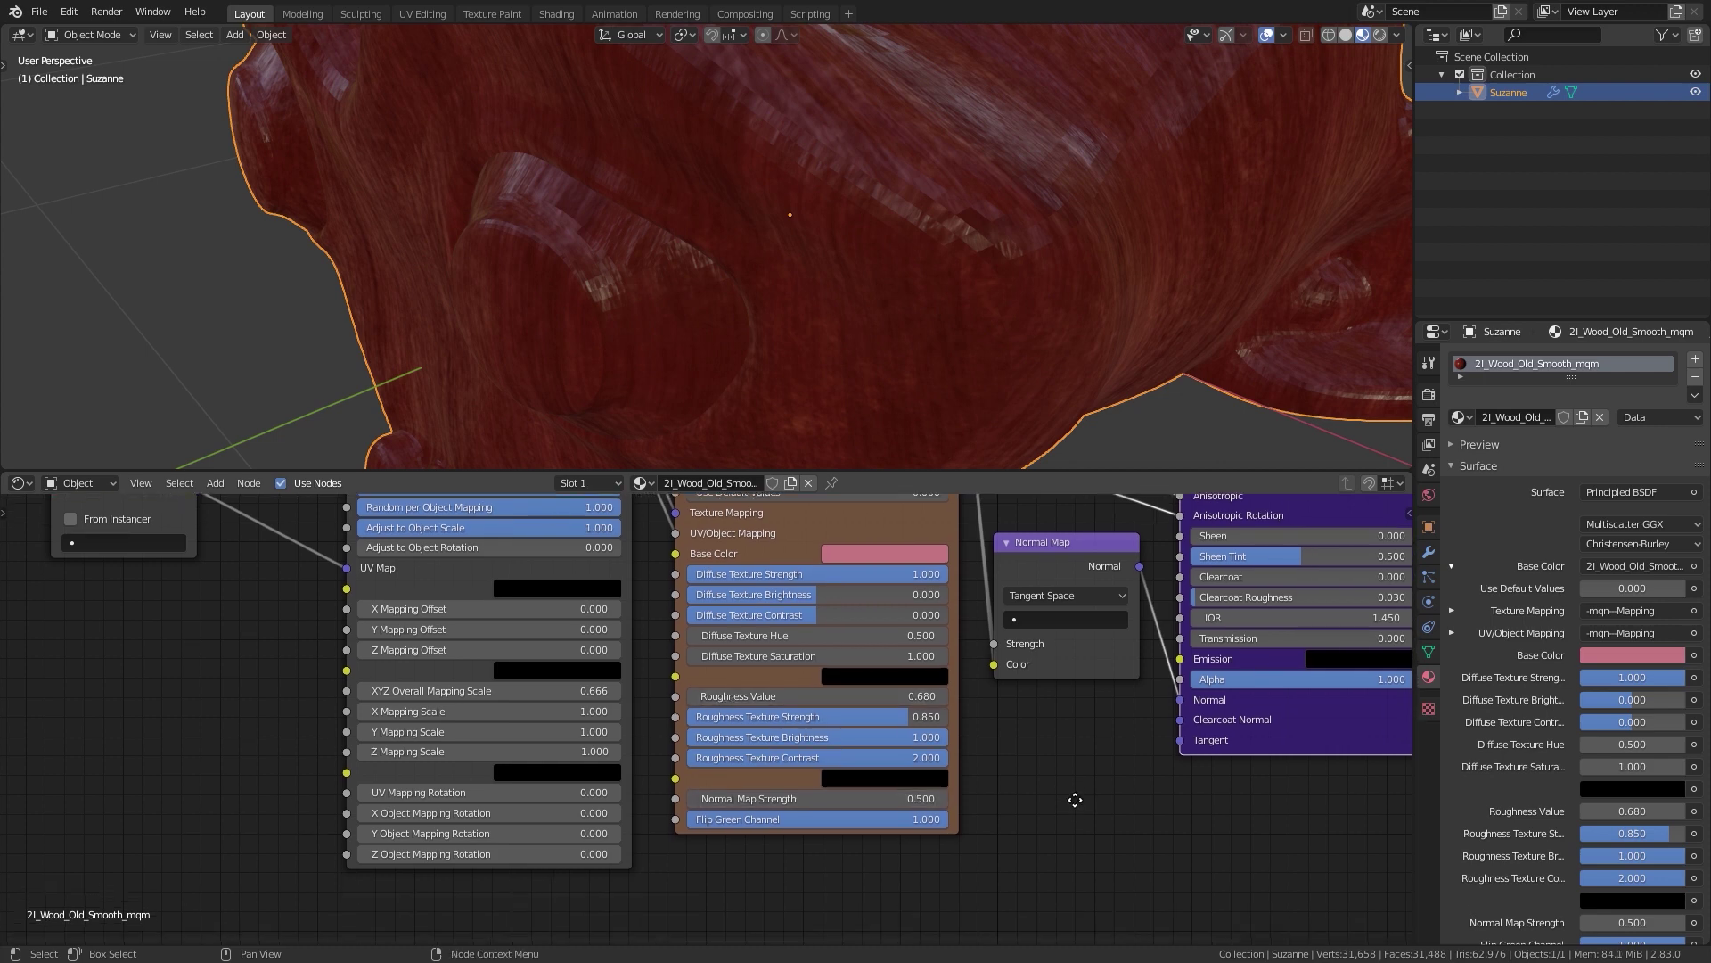
mouse_move(817, 797)
mouse_down()
mouse_move(891, 798)
mouse_move(812, 798)
mouse_up()
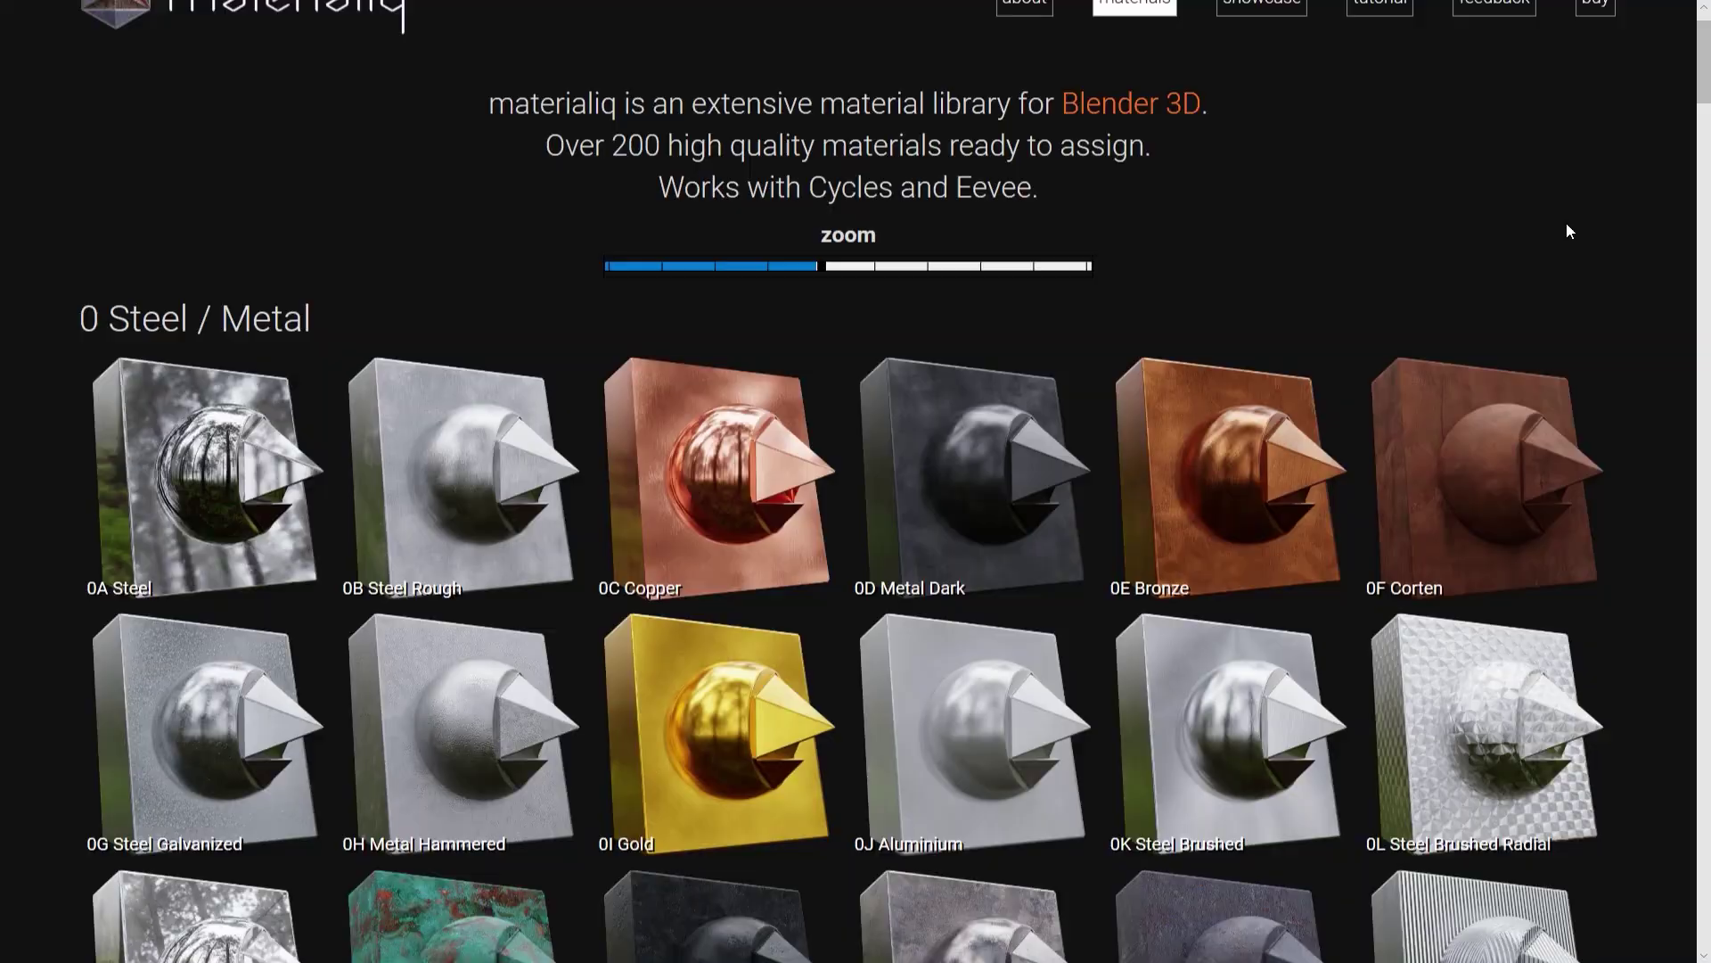
Scroll the Materialiq website's material grid from Glass/Water down to Man-made Ground
scroll(1566, 224, down, 10)
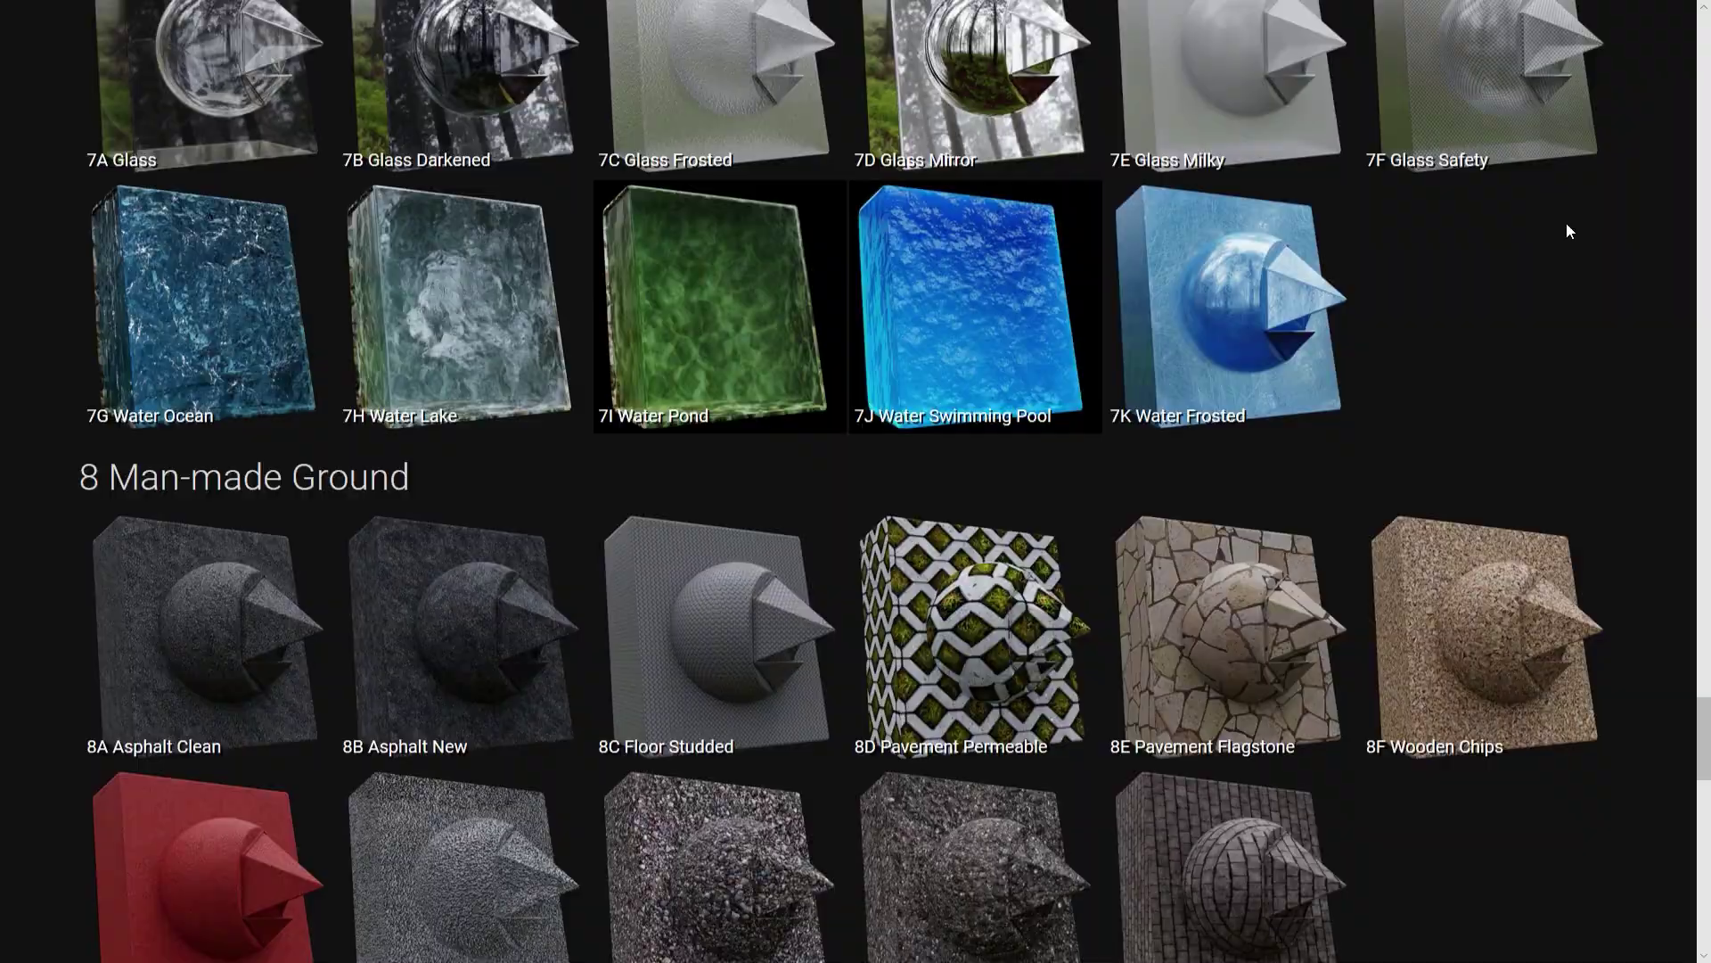
scroll(1569, 231, down, 13)
scroll(1568, 231, down, 6)
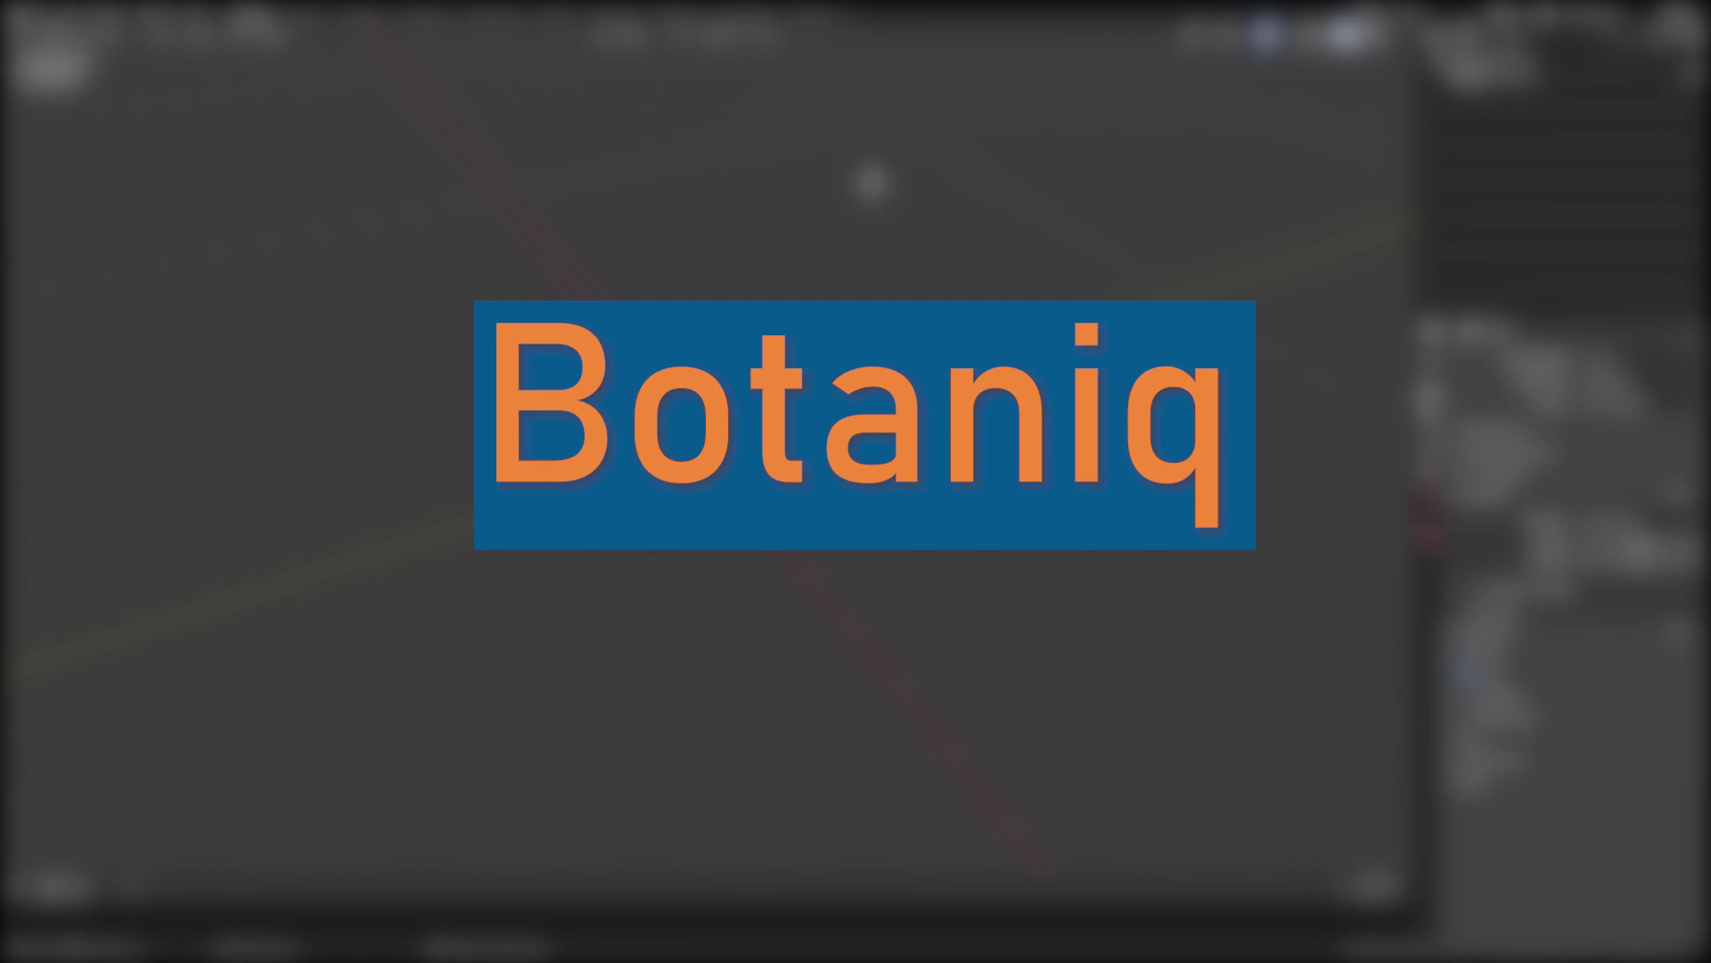
Spawn the Alnus glutinosa trees through Botaniq's Spawn Asset dialog in the N panel
key(n)
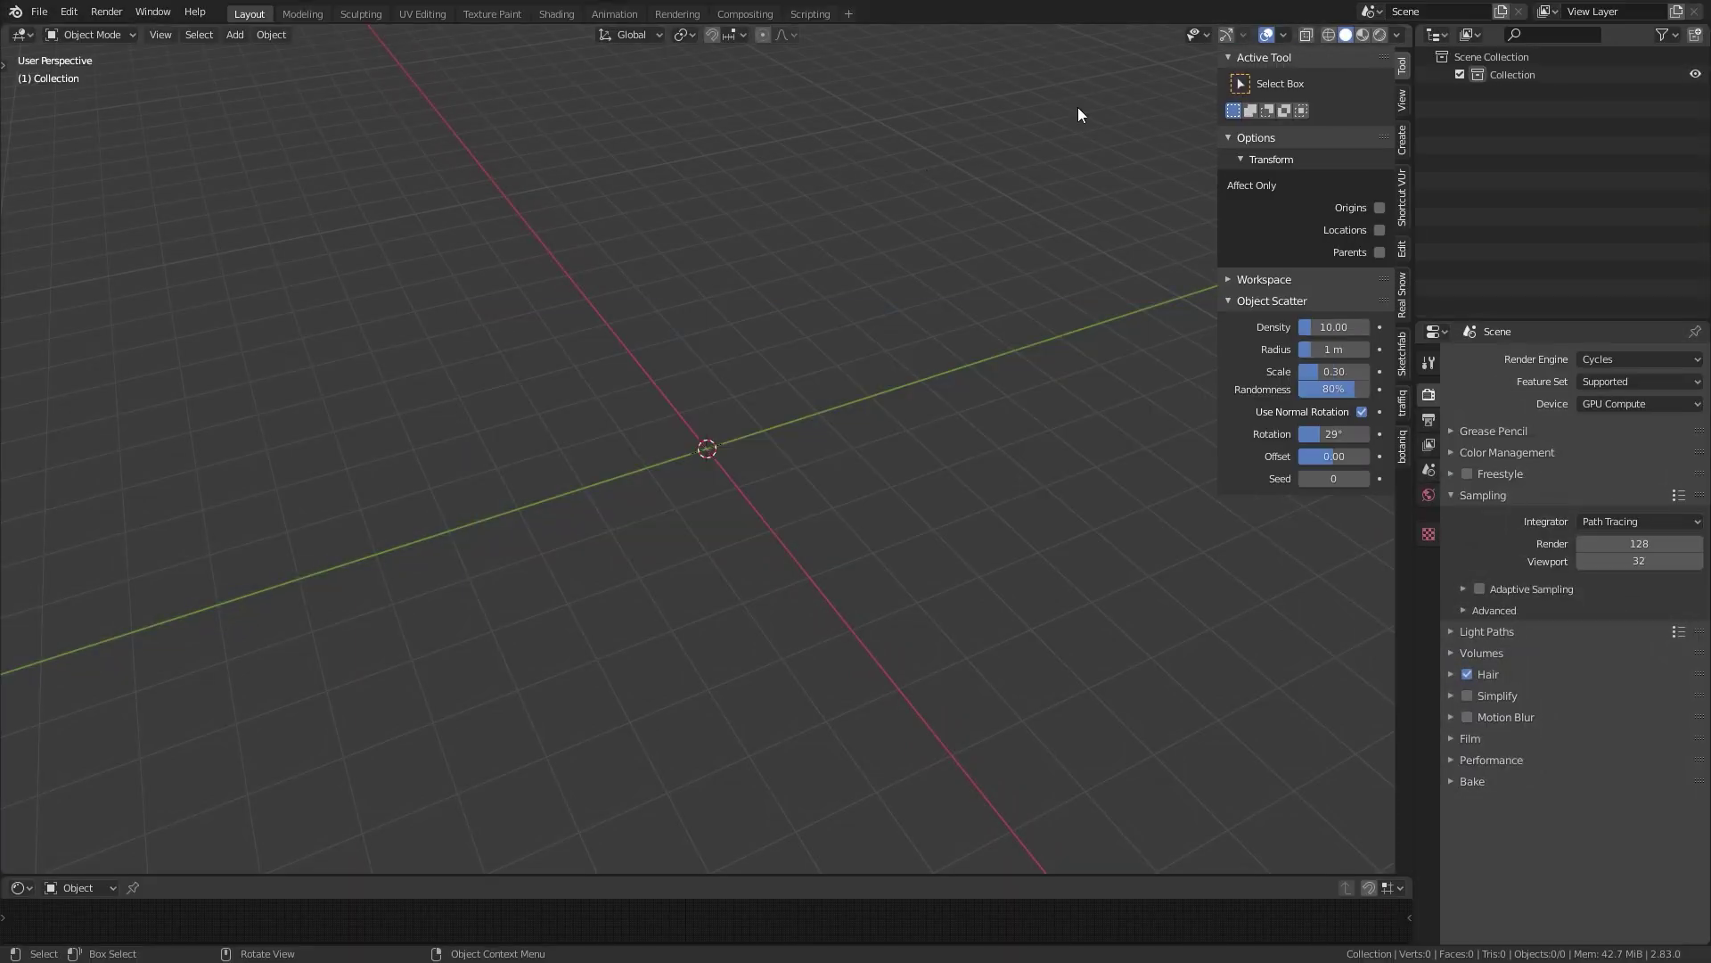
click(1403, 451)
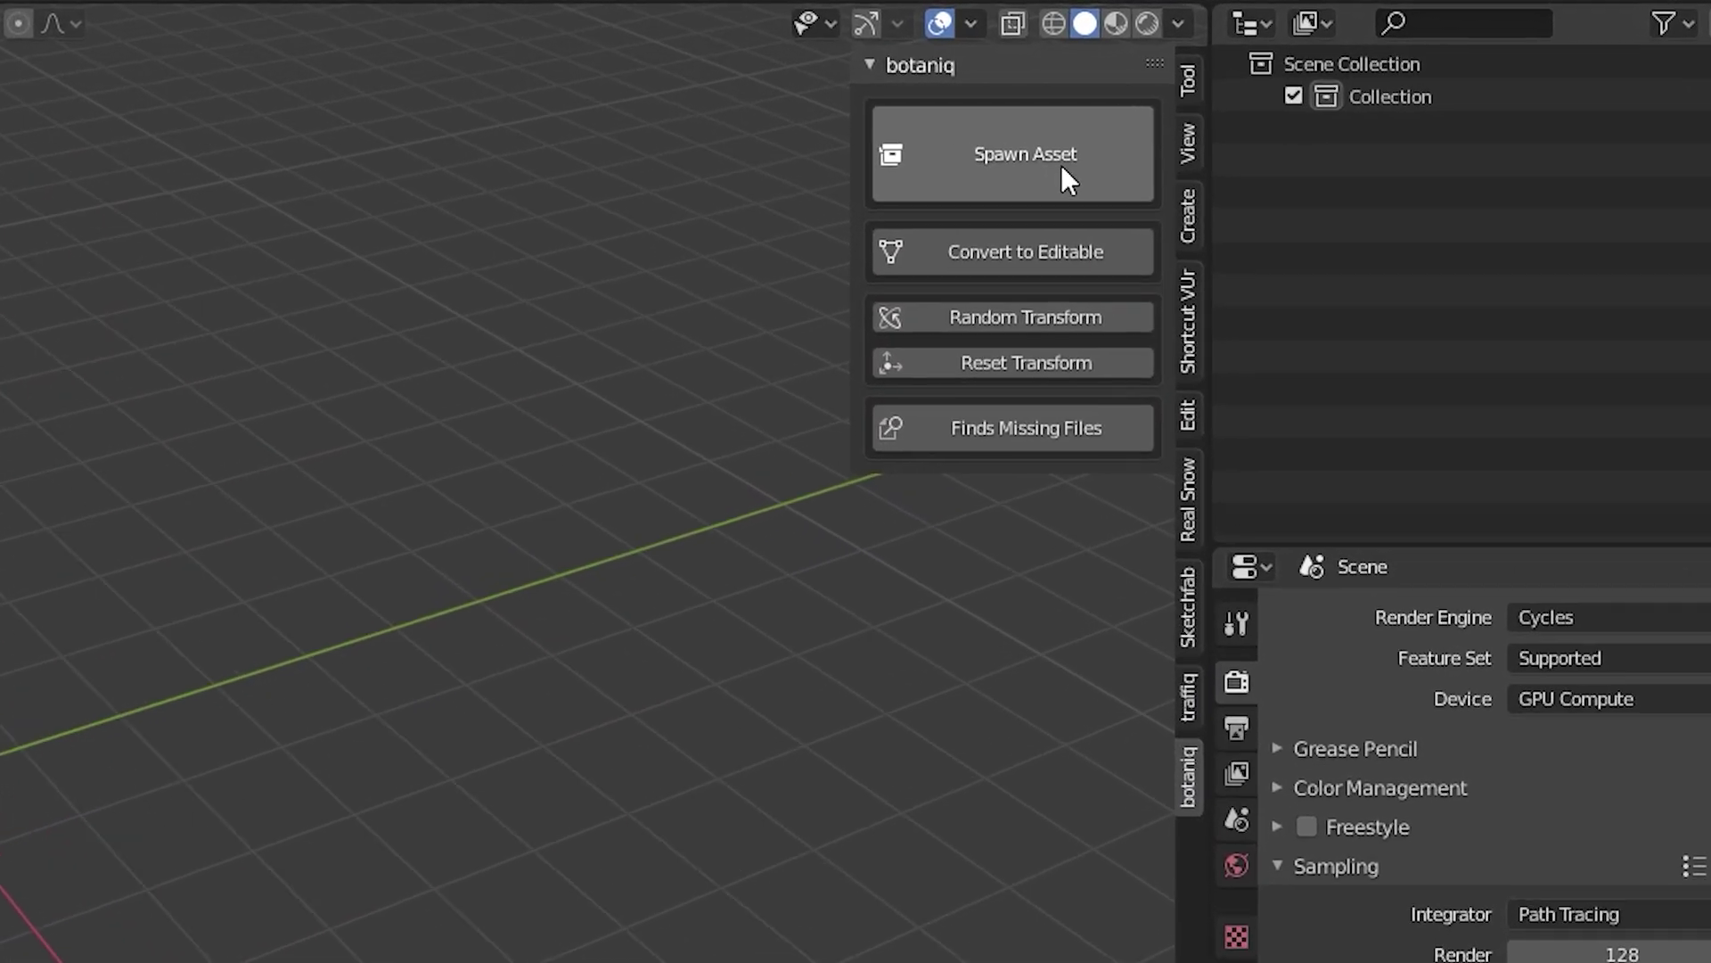
click(1066, 178)
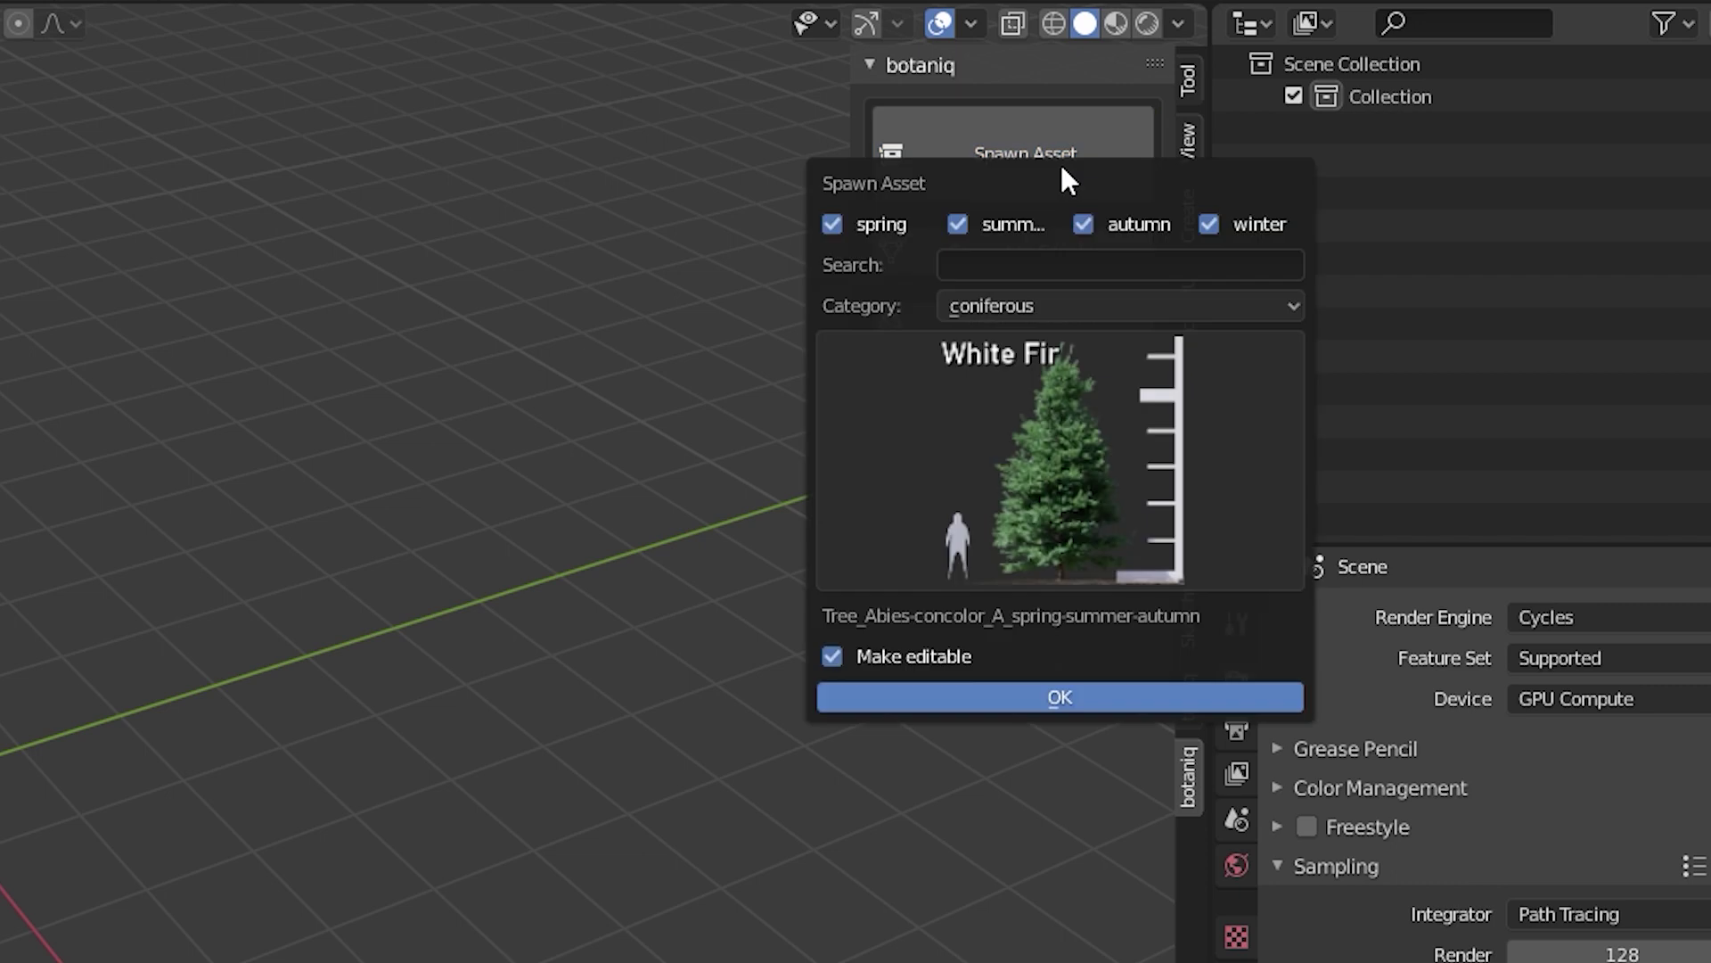
click(1077, 303)
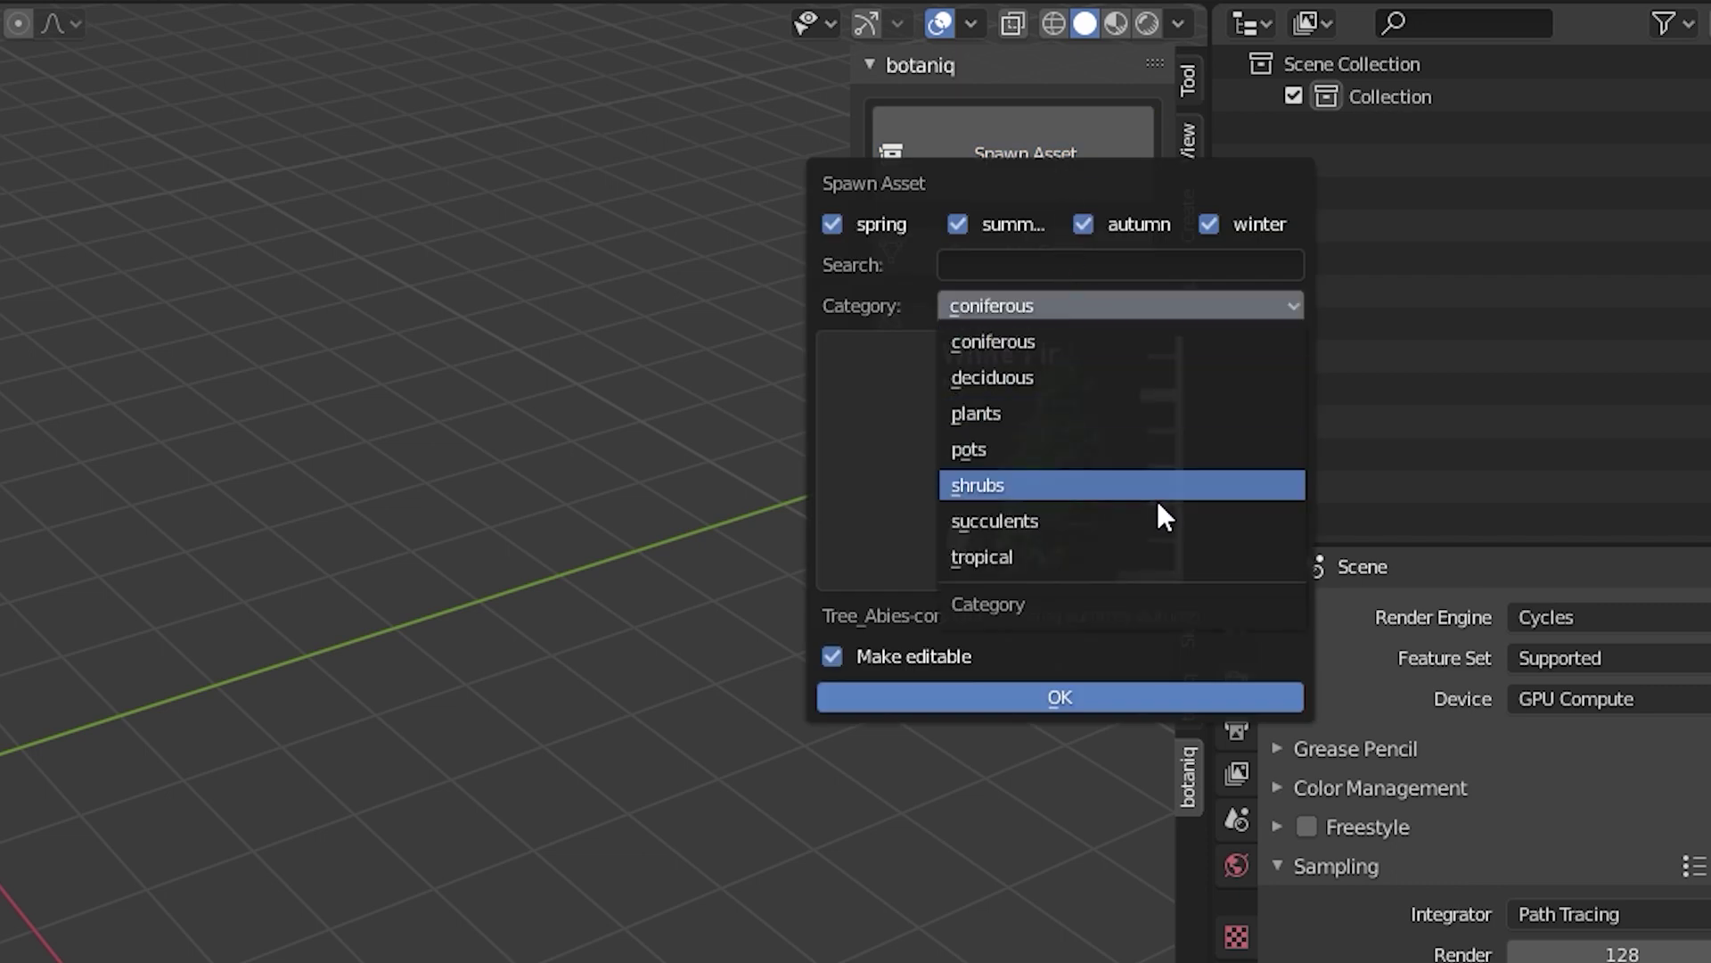
click(1132, 357)
click(1099, 467)
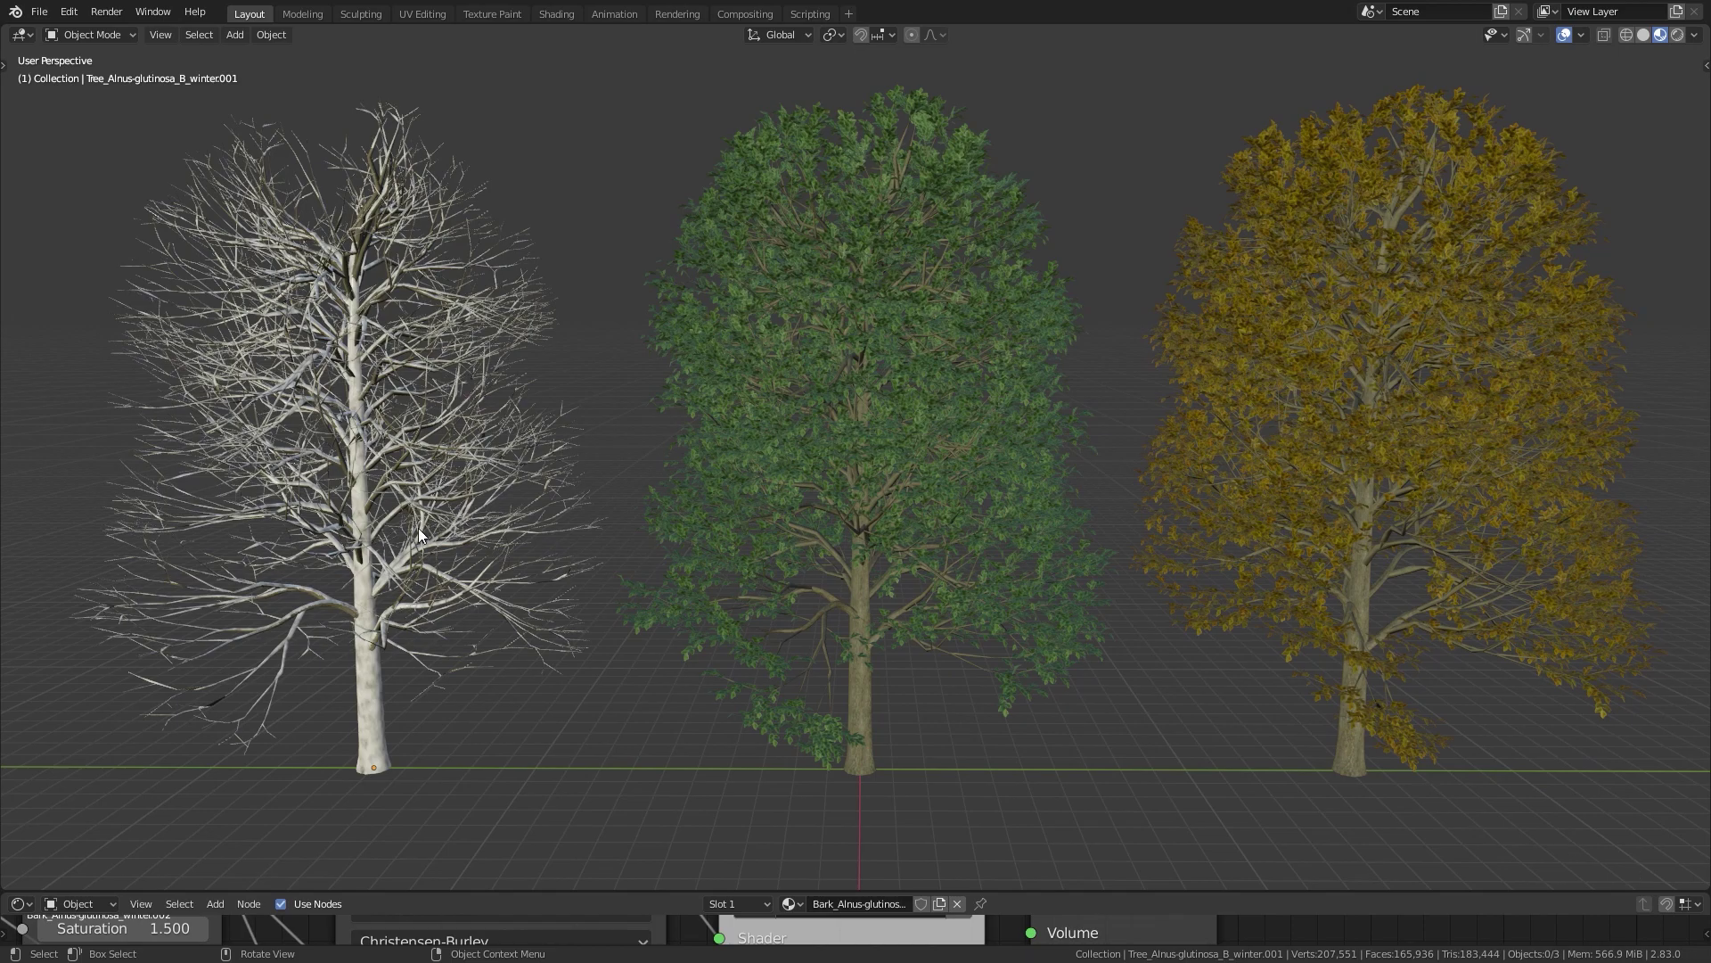
Give the winter tree full directional snow with Direction set to 250
scroll(380, 492, up, 6)
middle_drag(505, 475, 1671, 564)
scroll(1123, 483, up, 8)
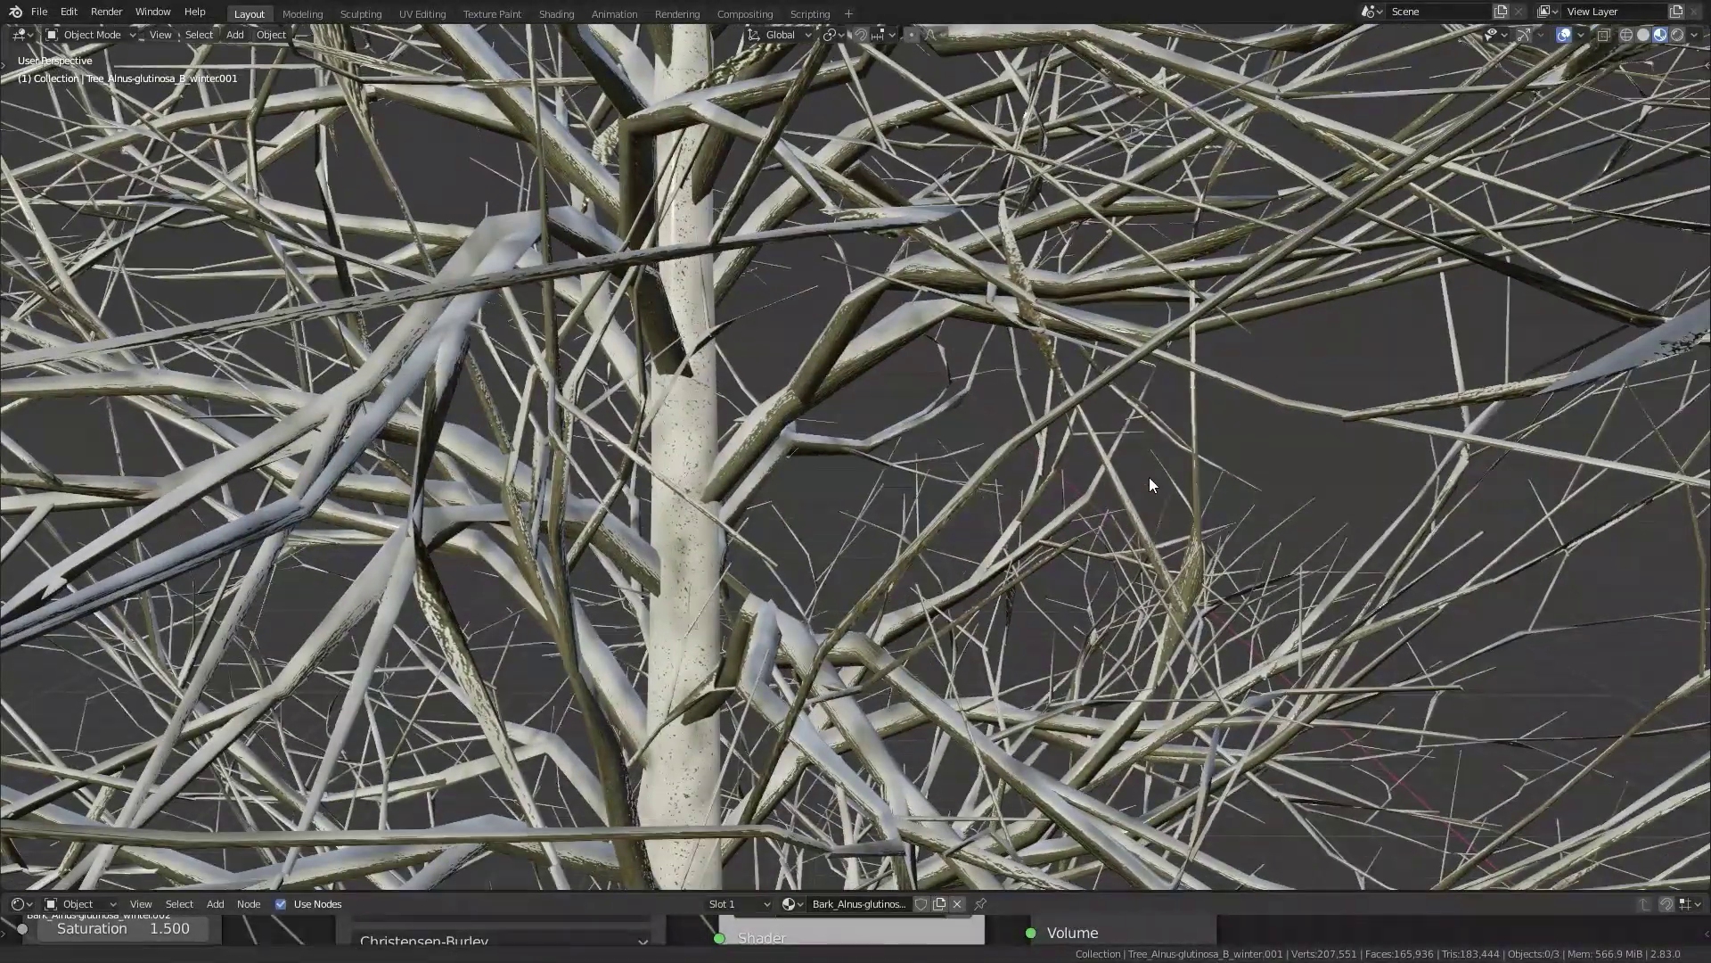
drag(1100, 891, 1101, 606)
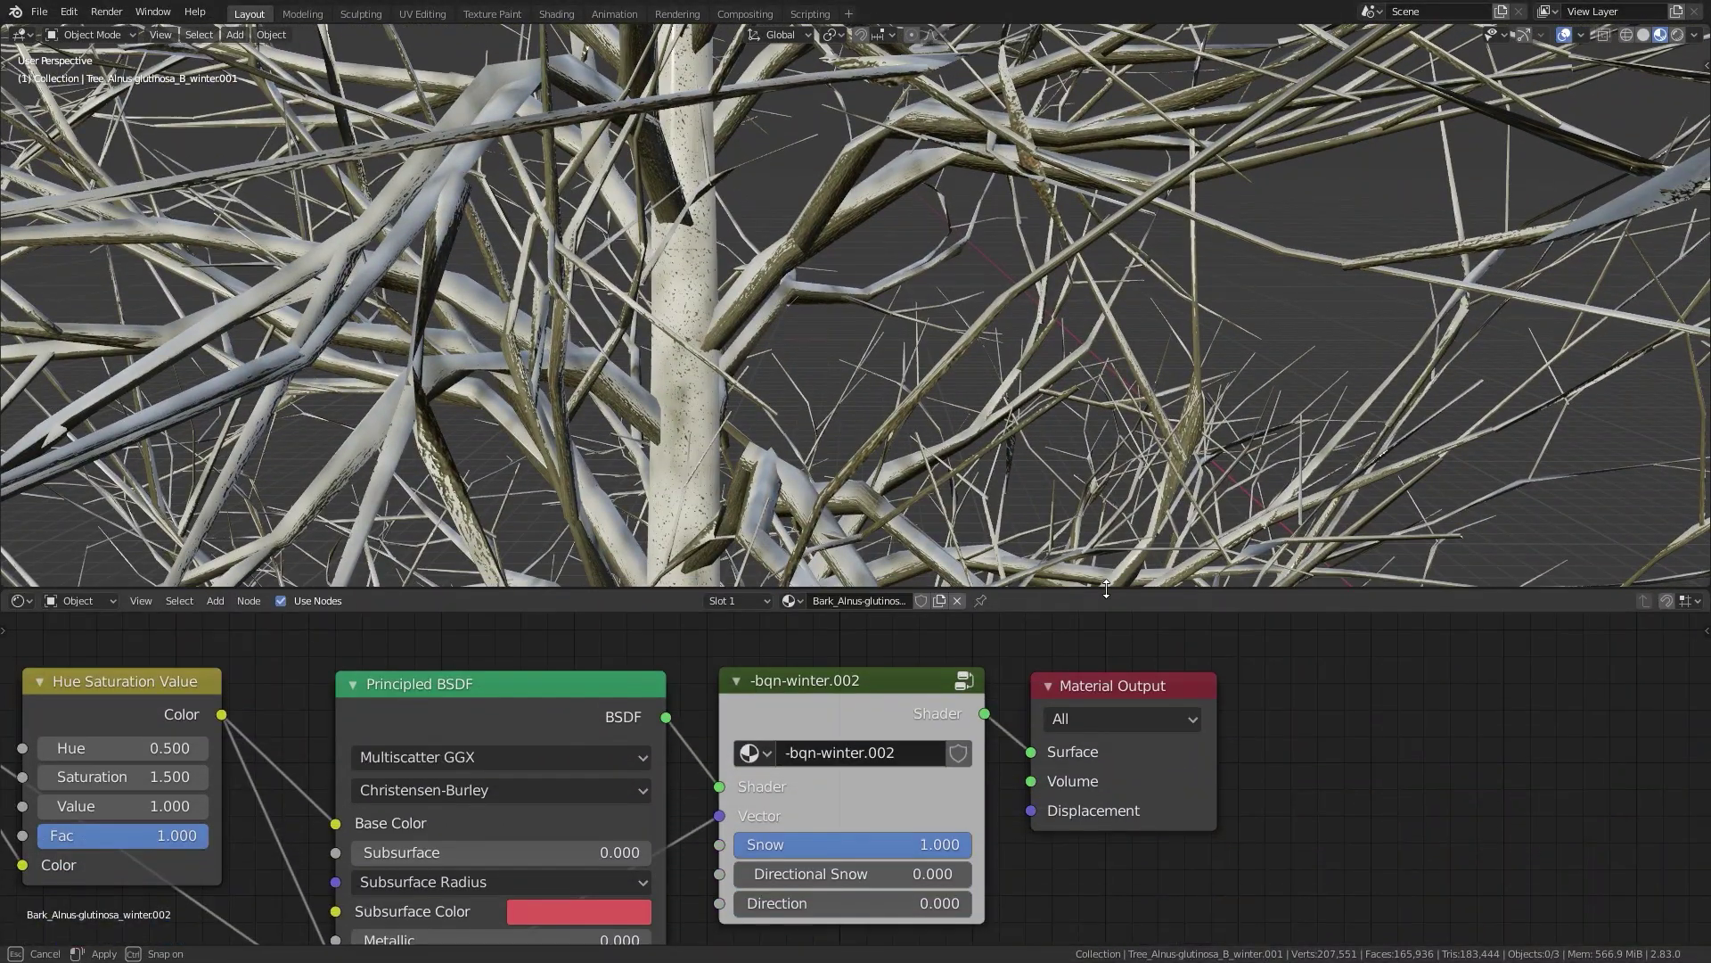
drag(919, 854, 967, 853)
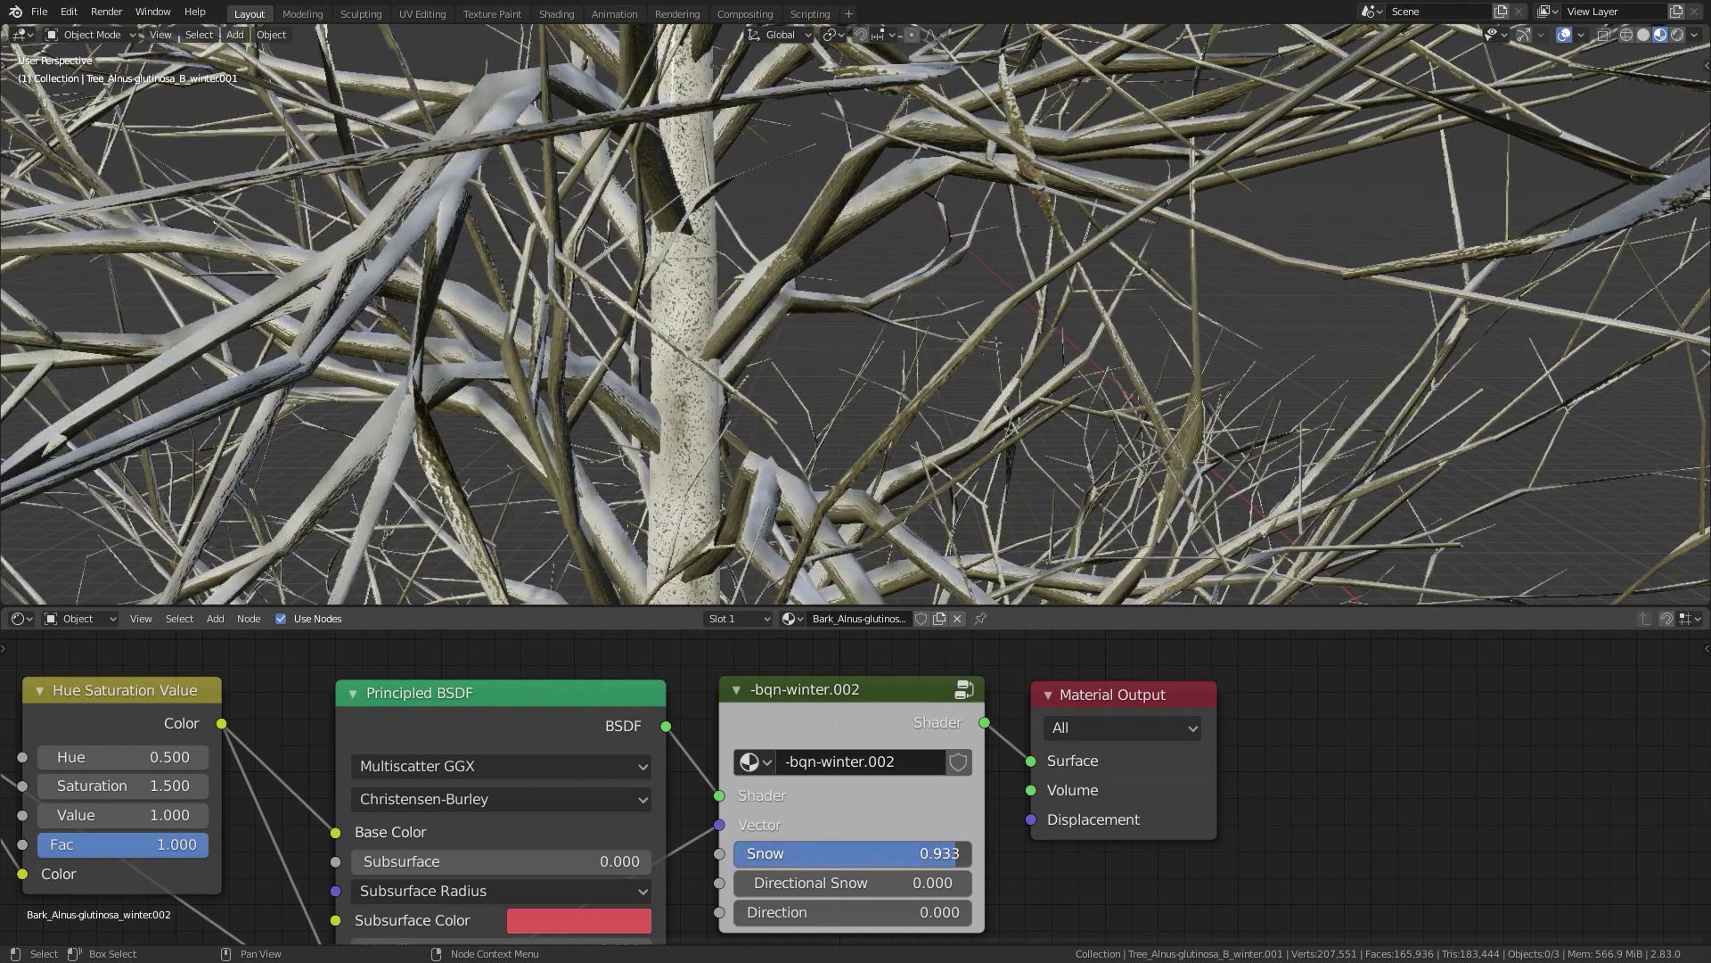
drag(829, 882, 1012, 912)
scroll(1056, 469, down, 5)
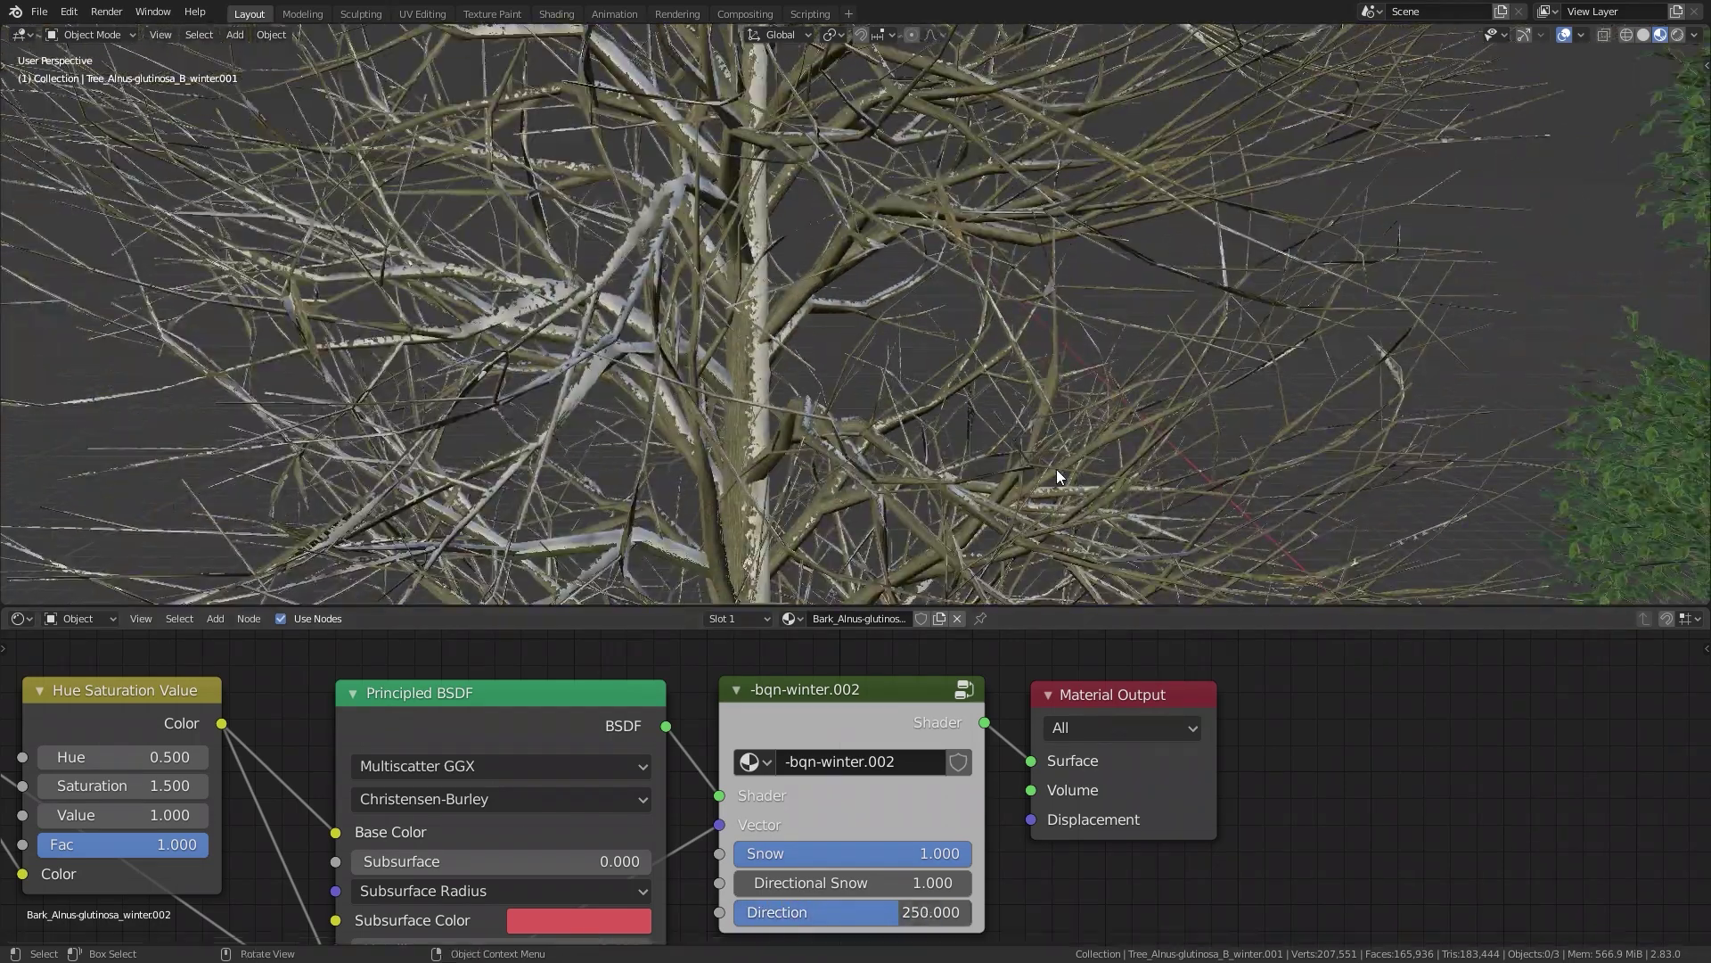
shift+middle_drag(1034, 419, 1576, 446)
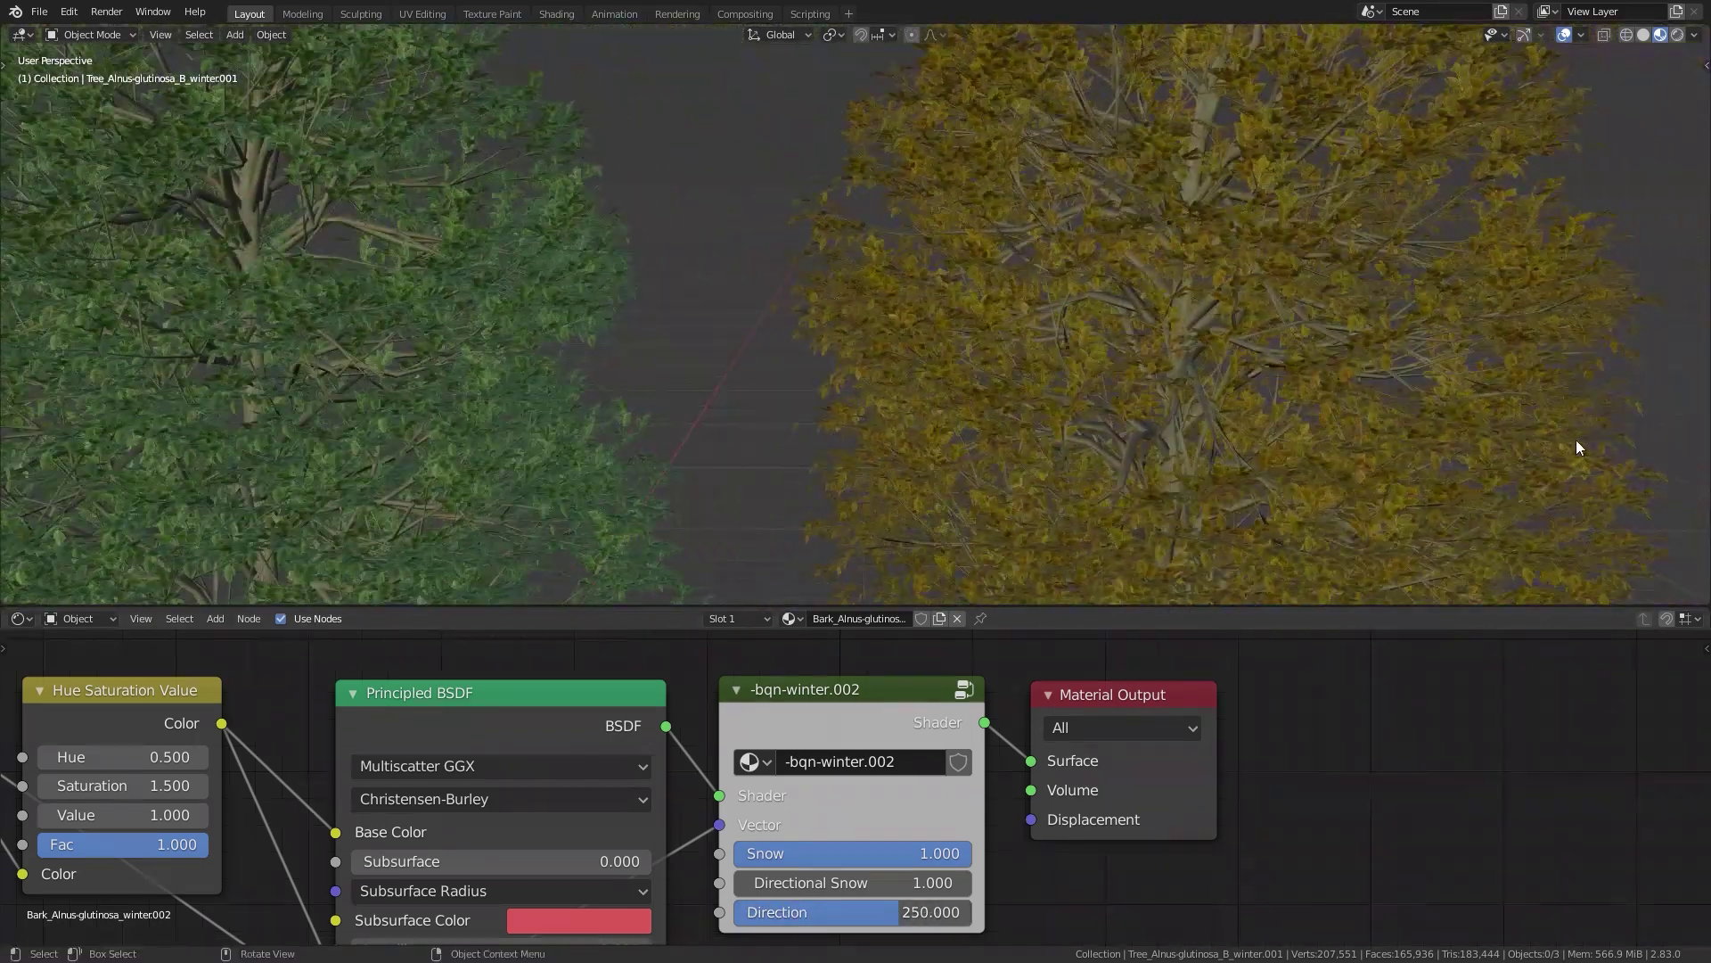
Slide the autumn tree's leaf colour back toward green
click(1192, 390)
scroll(1221, 394, up, 6)
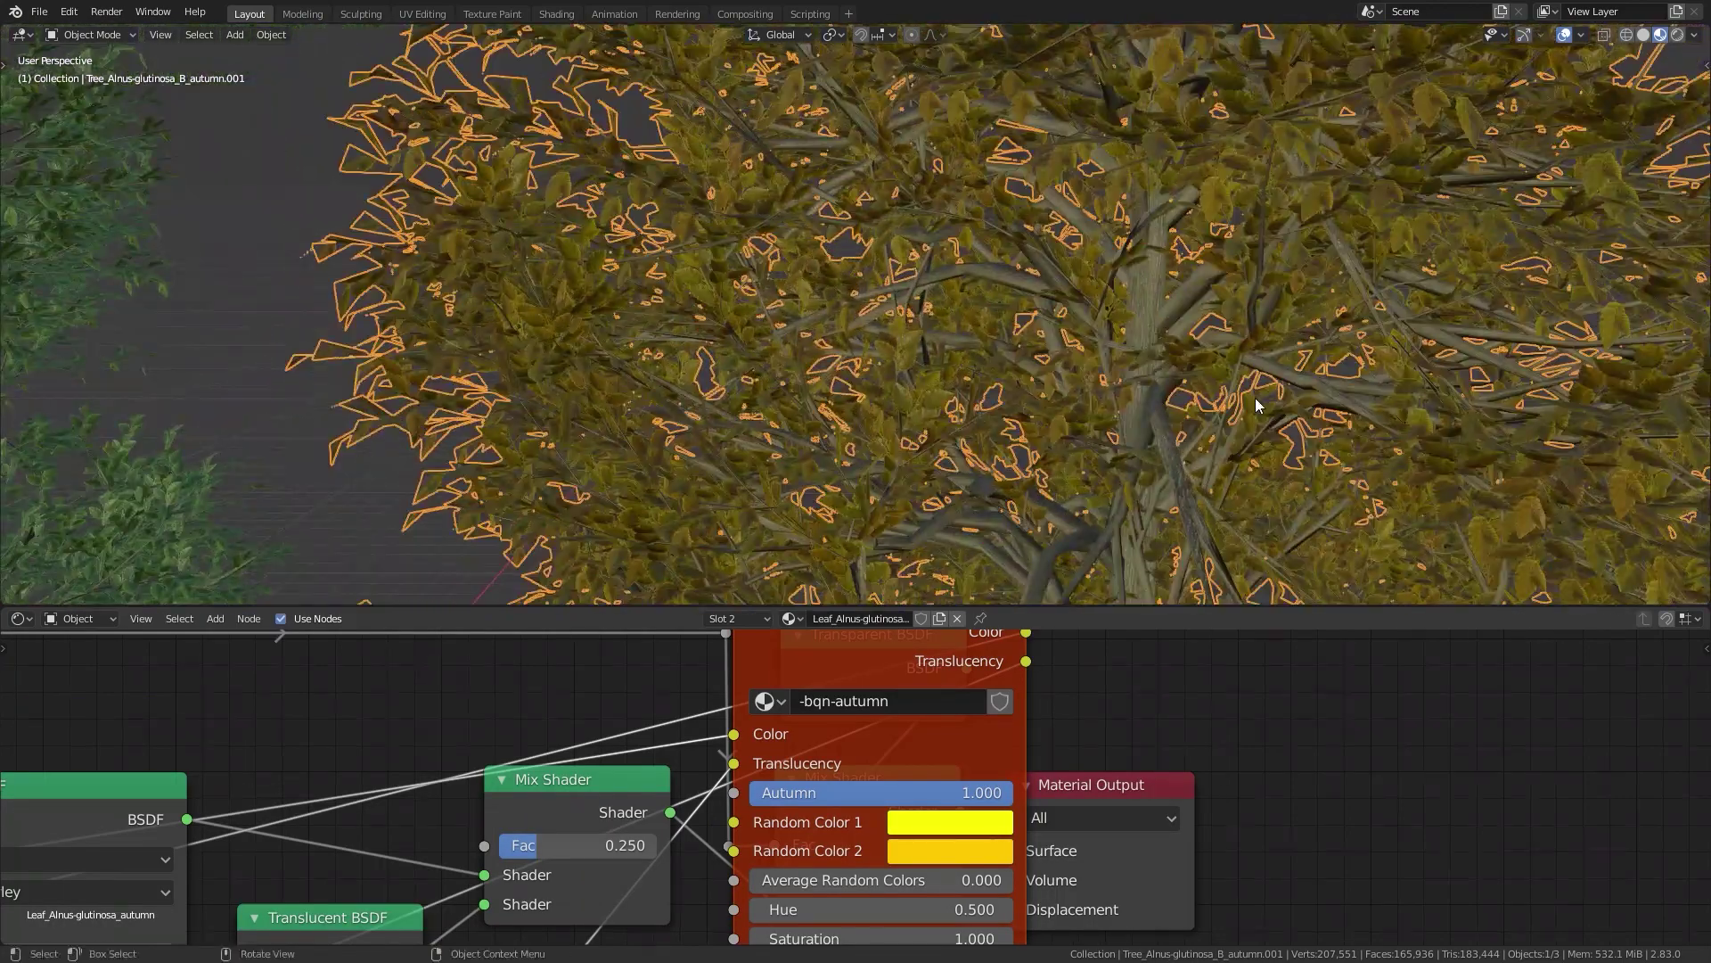
click(389, 557)
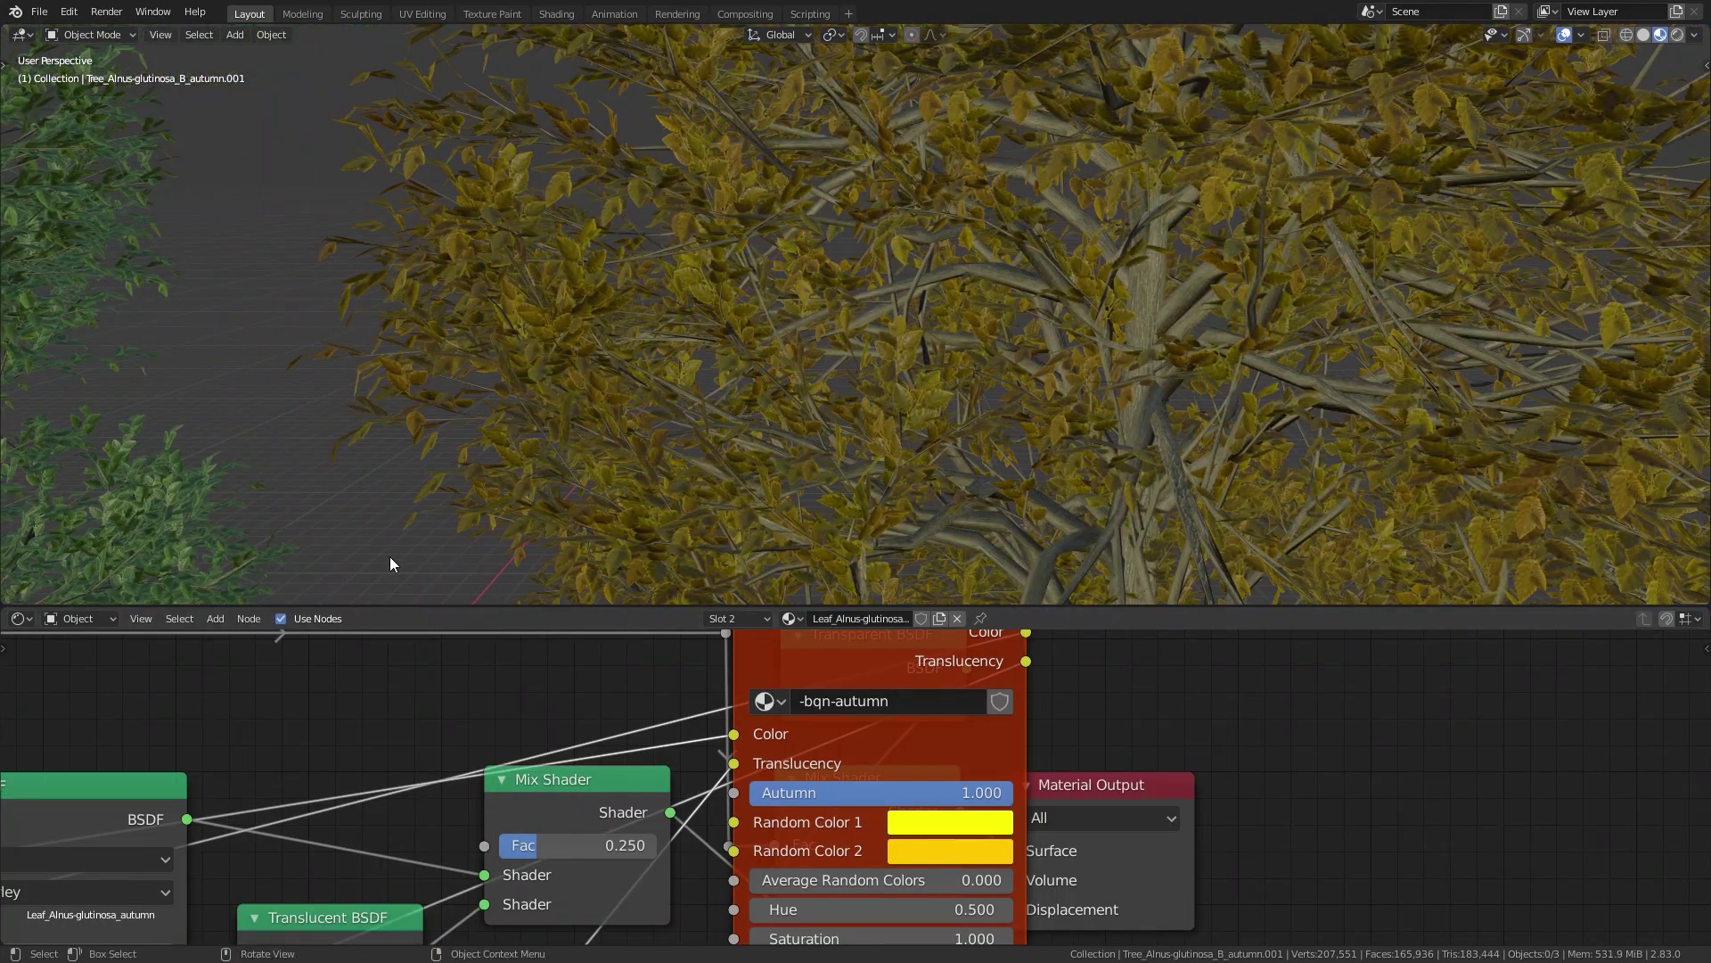
mouse_move(984, 794)
mouse_down()
mouse_move(749, 793)
mouse_move(1016, 793)
mouse_up()
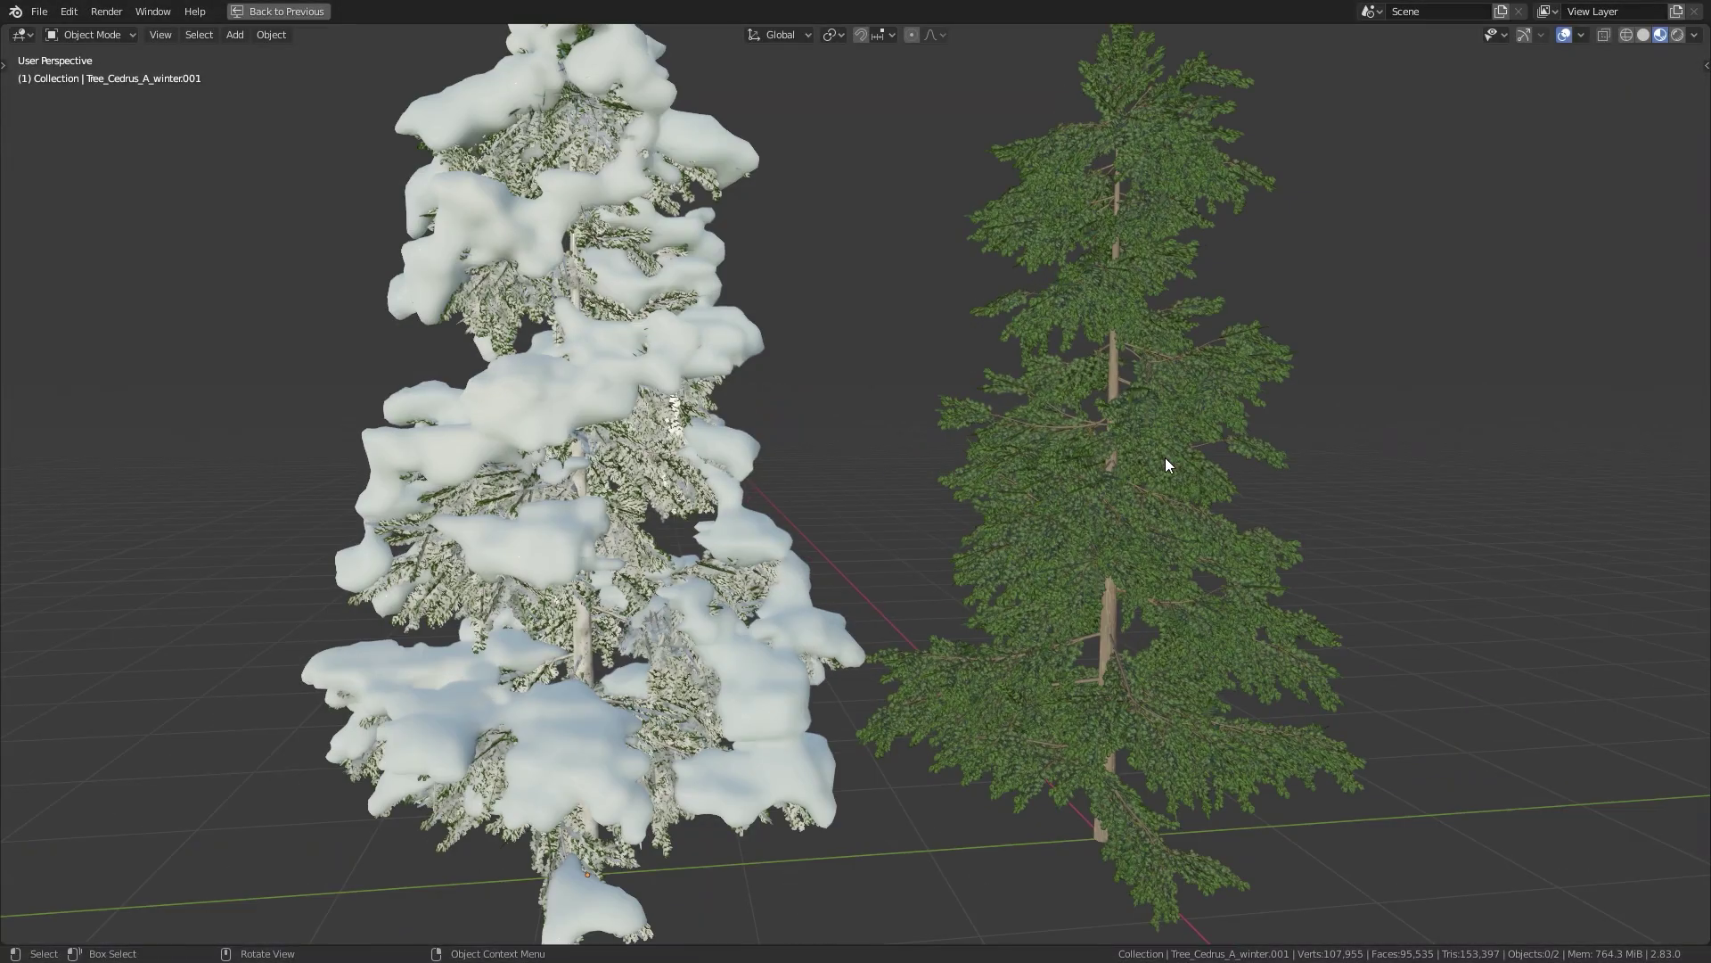
Look up into the snowy cedar's branches and switch the viewport to Rendered shading
middle_drag(1164, 457, 844, 475)
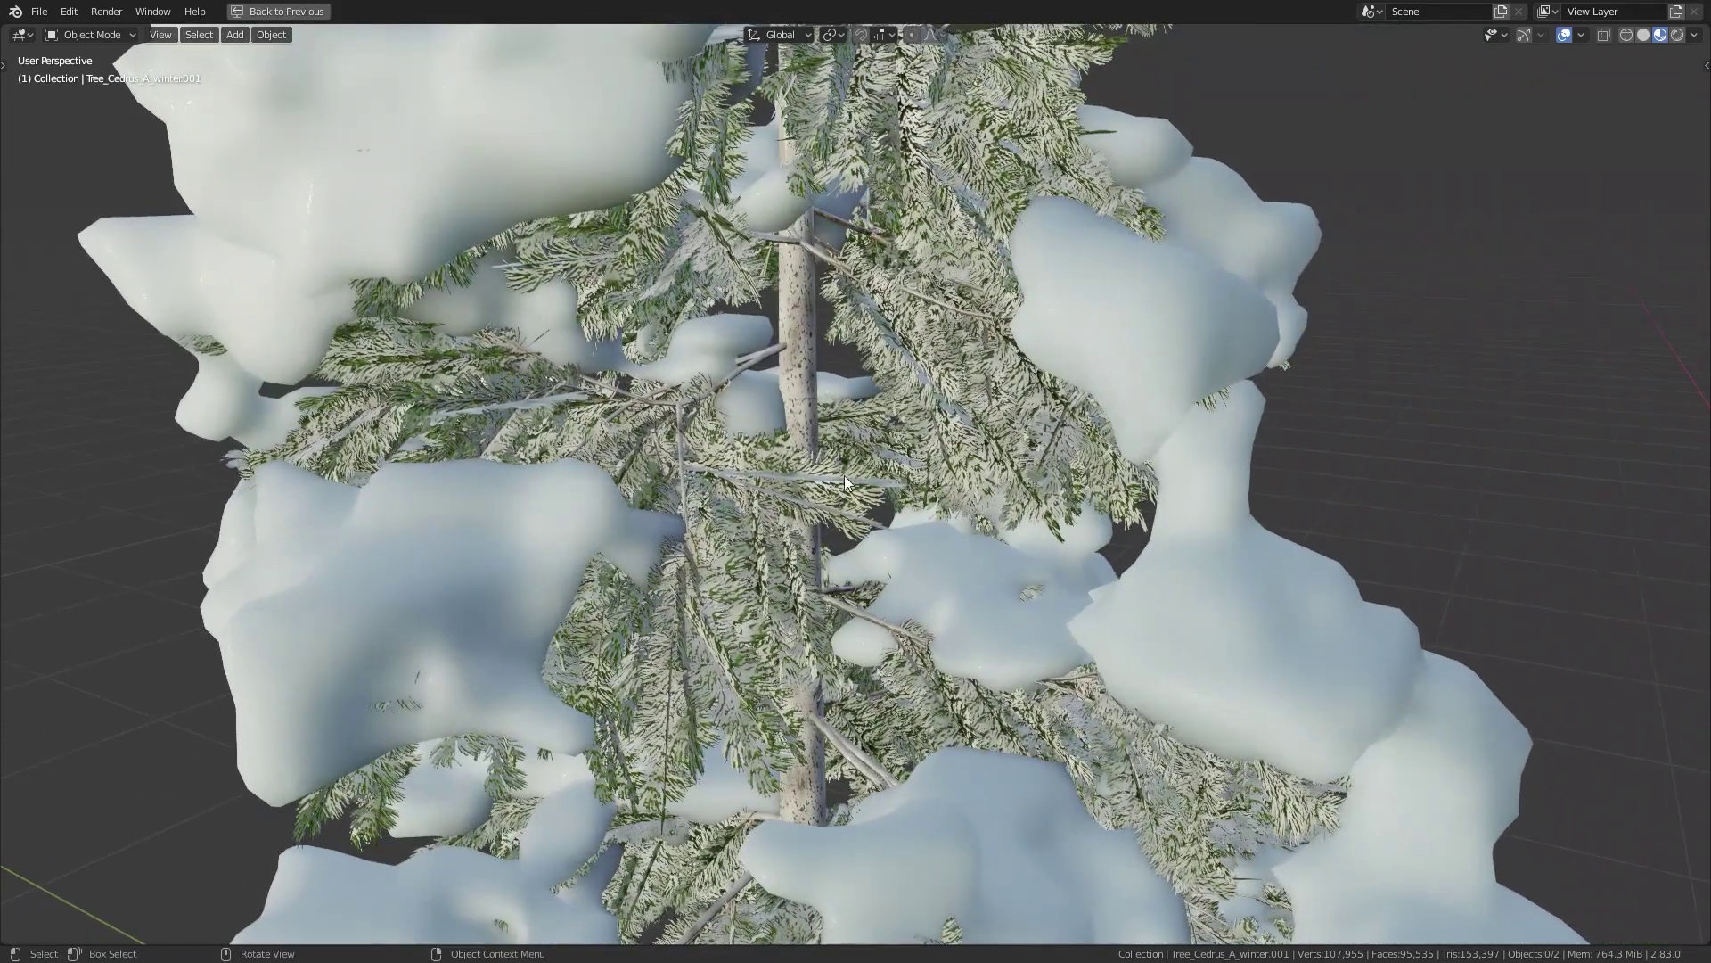
key(z)
click(993, 415)
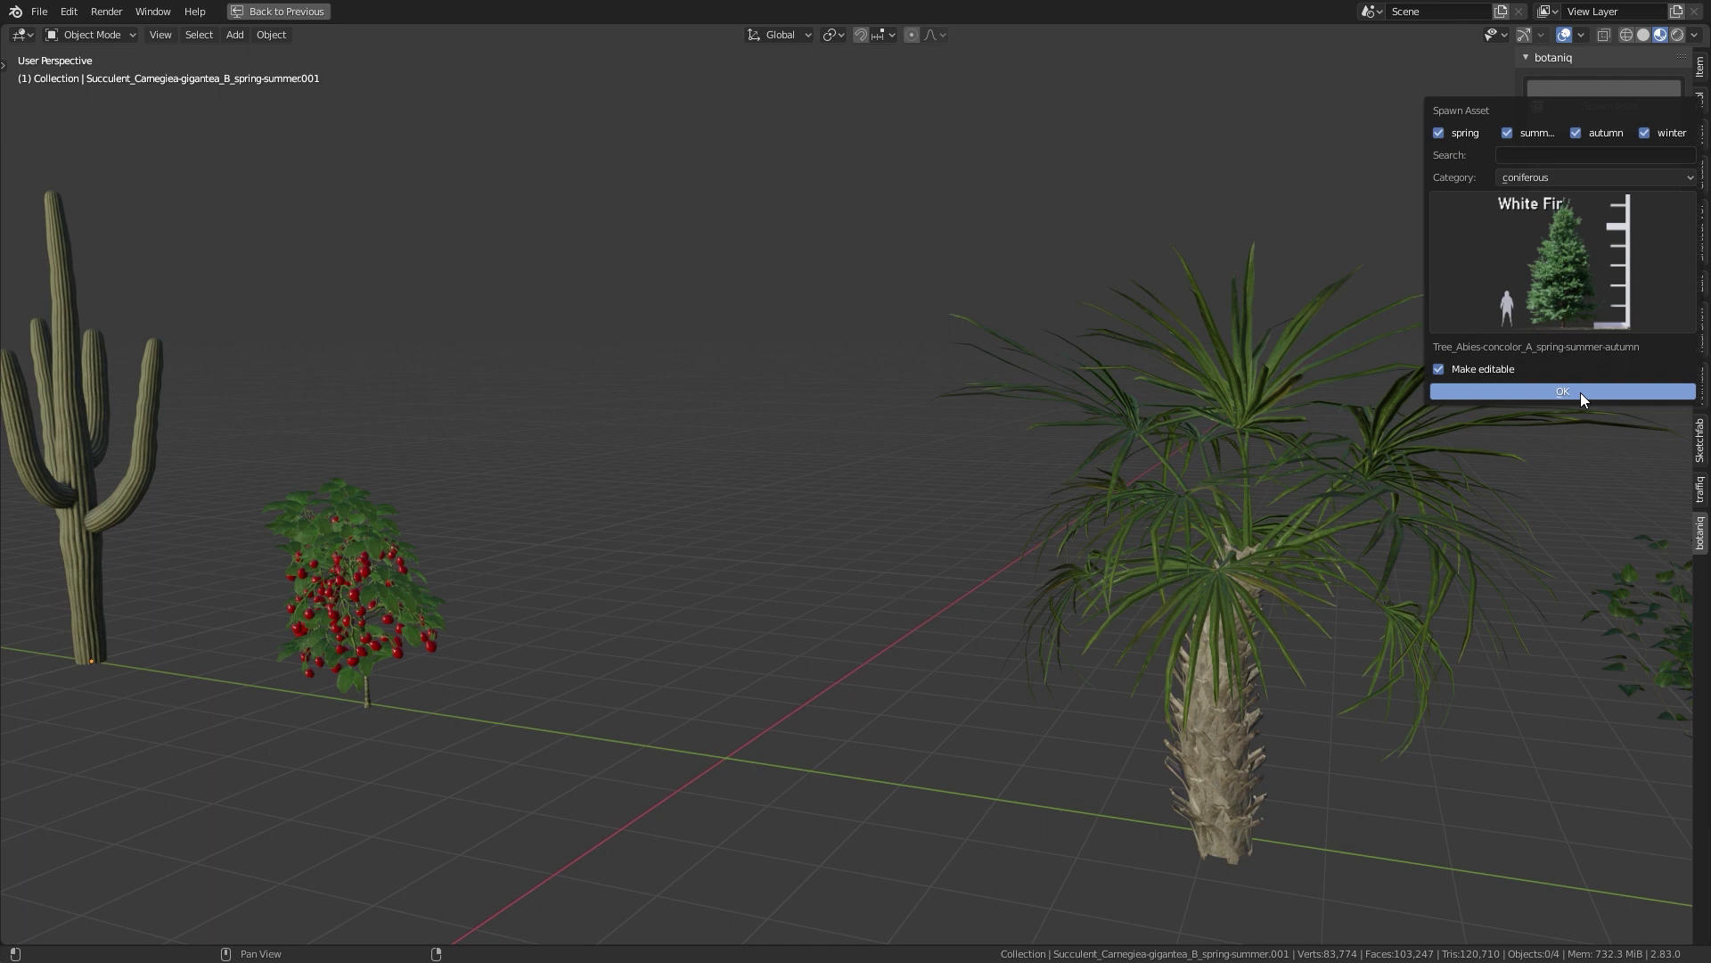
Spawn the White Fir mid-row and re-roll its Random Transform several times
click(1580, 391)
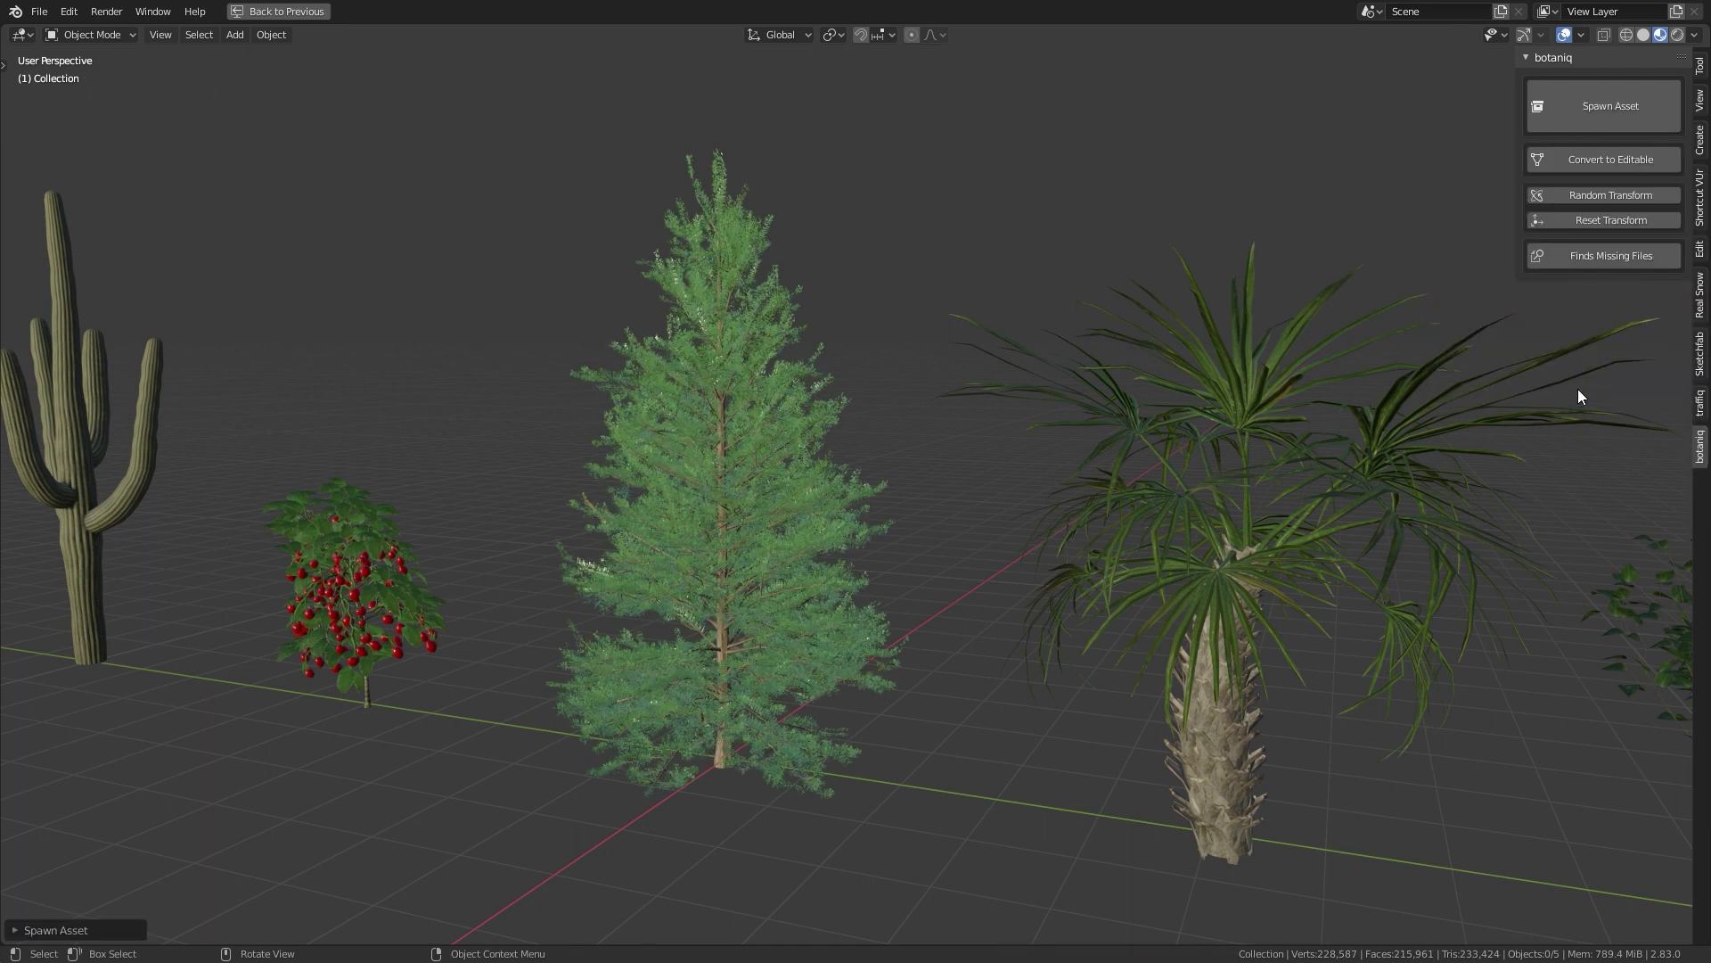
click(747, 472)
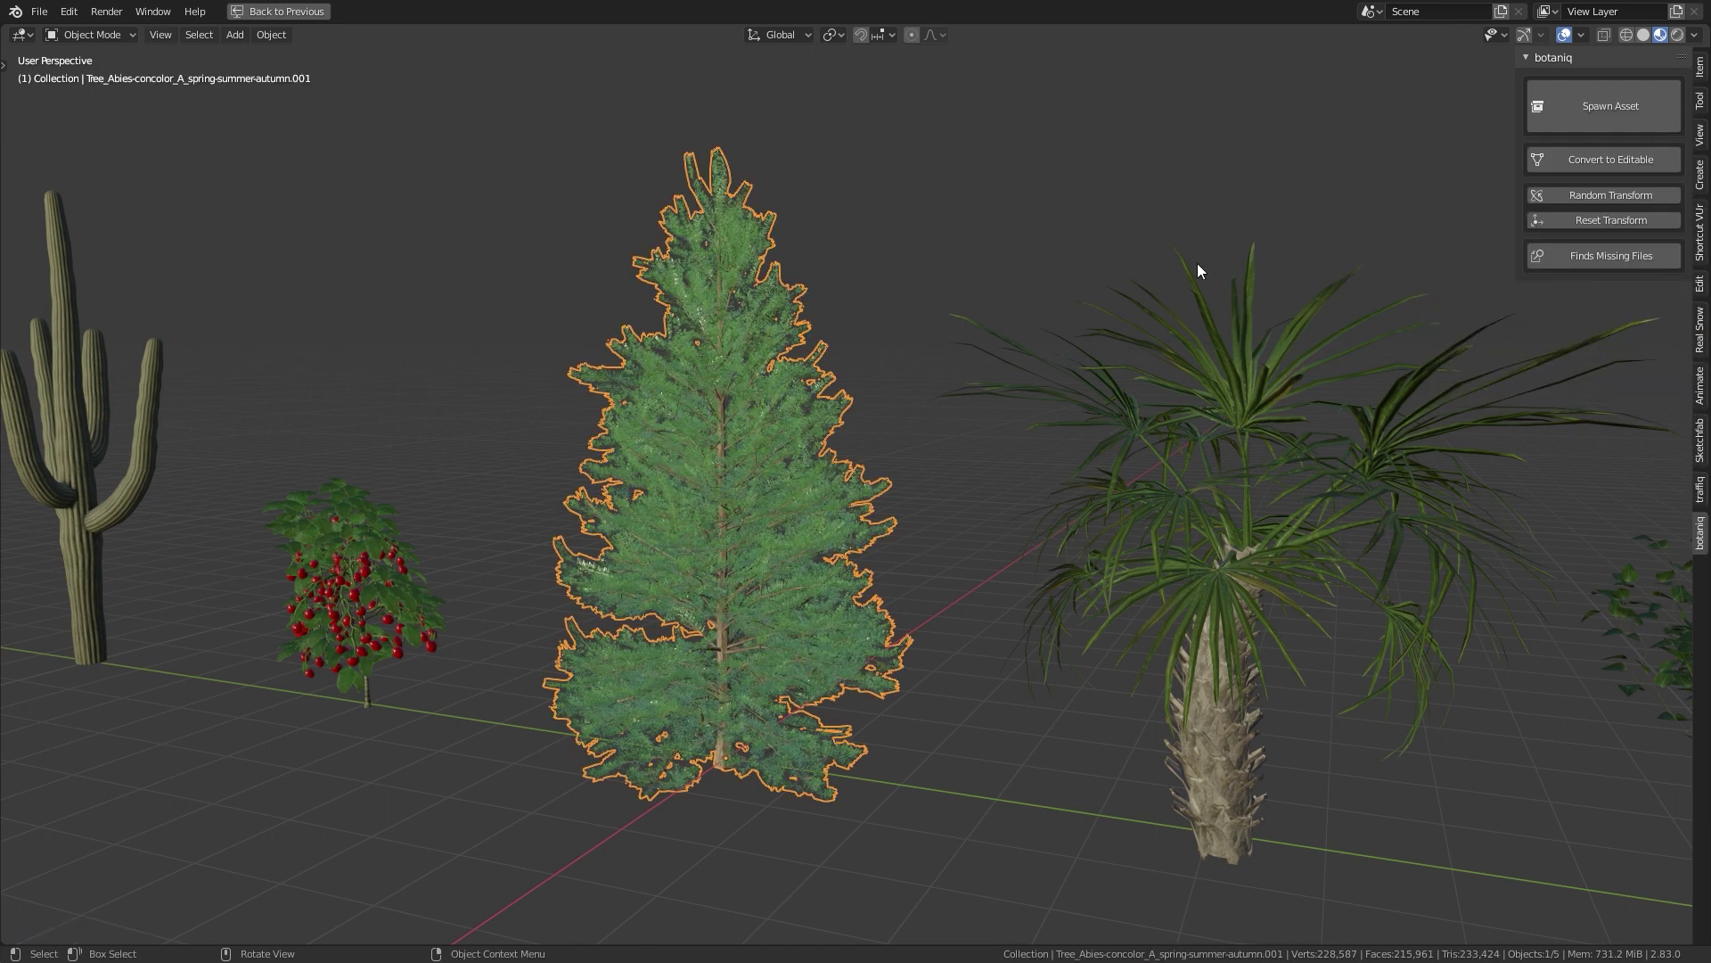
click(1610, 196)
click(1608, 195)
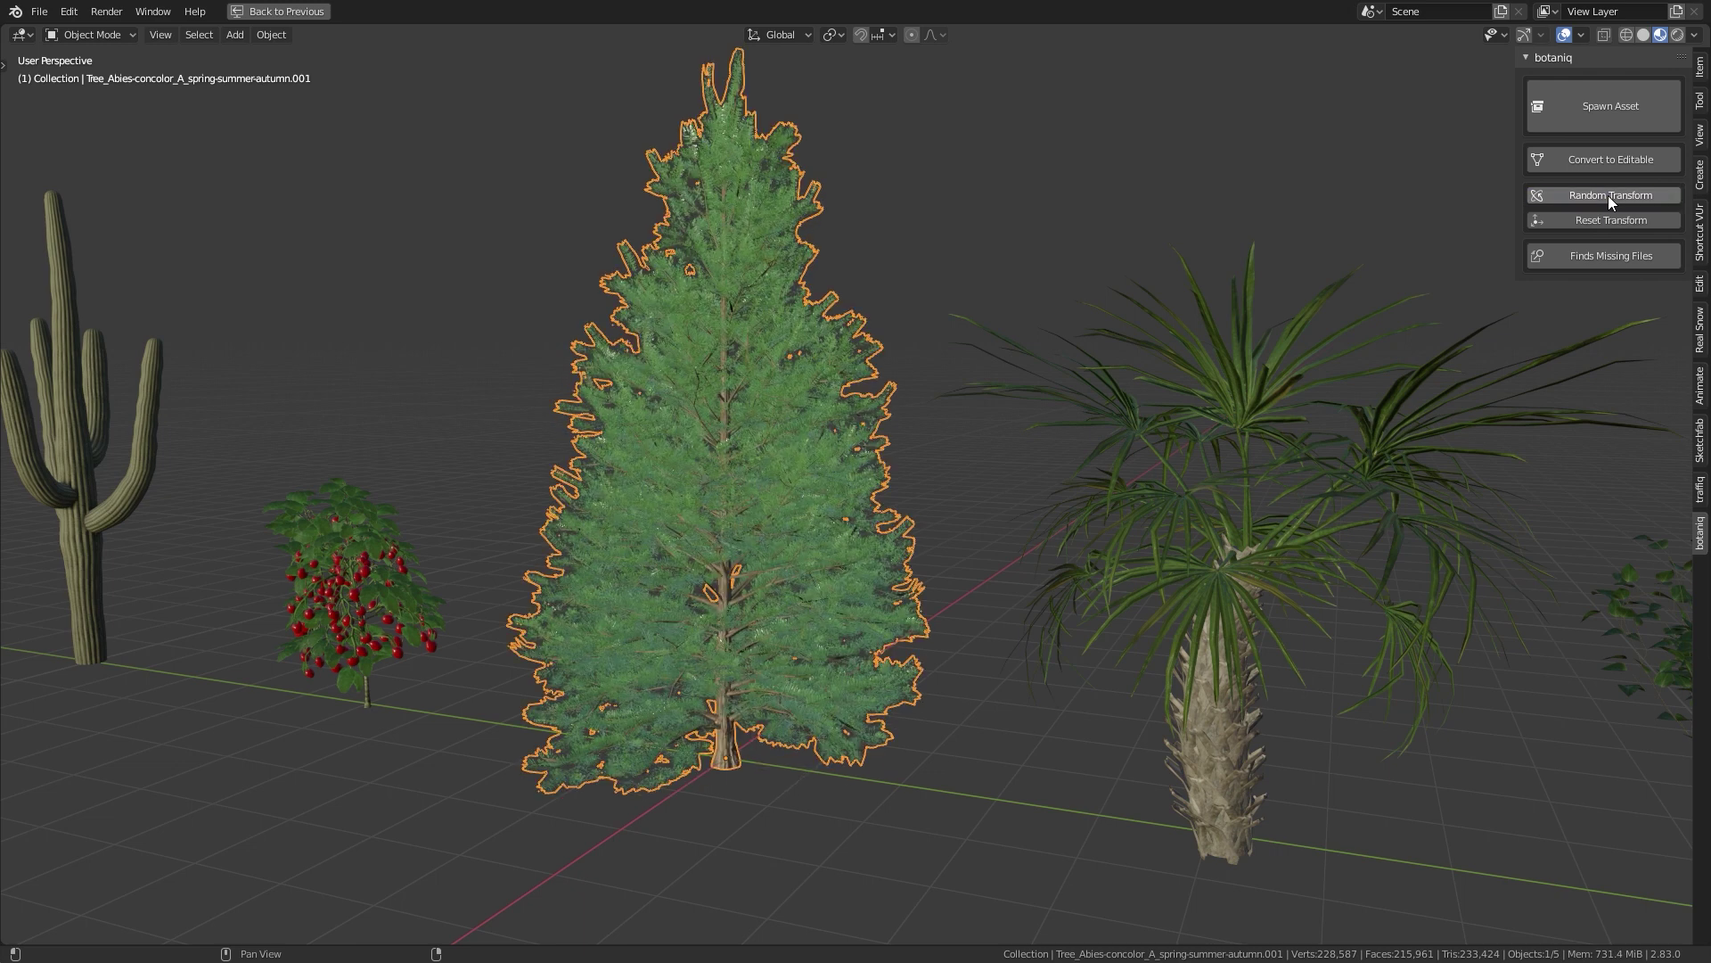
click(1608, 195)
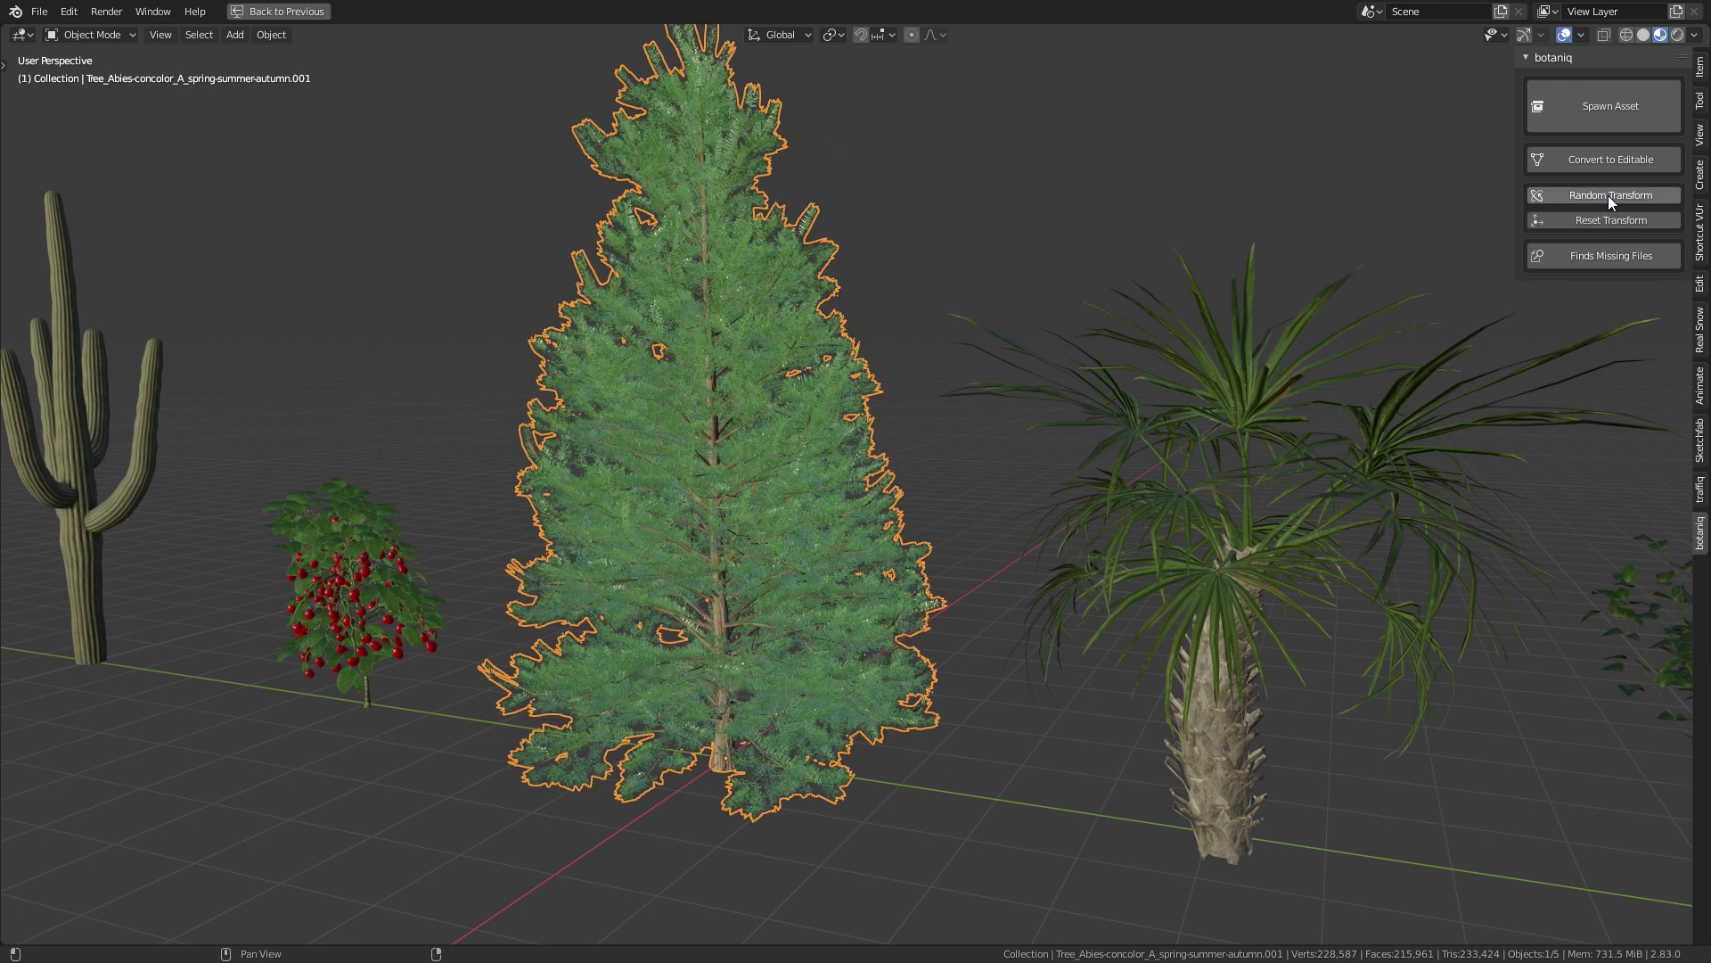
click(1608, 195)
click(1608, 195)
click(1608, 195)
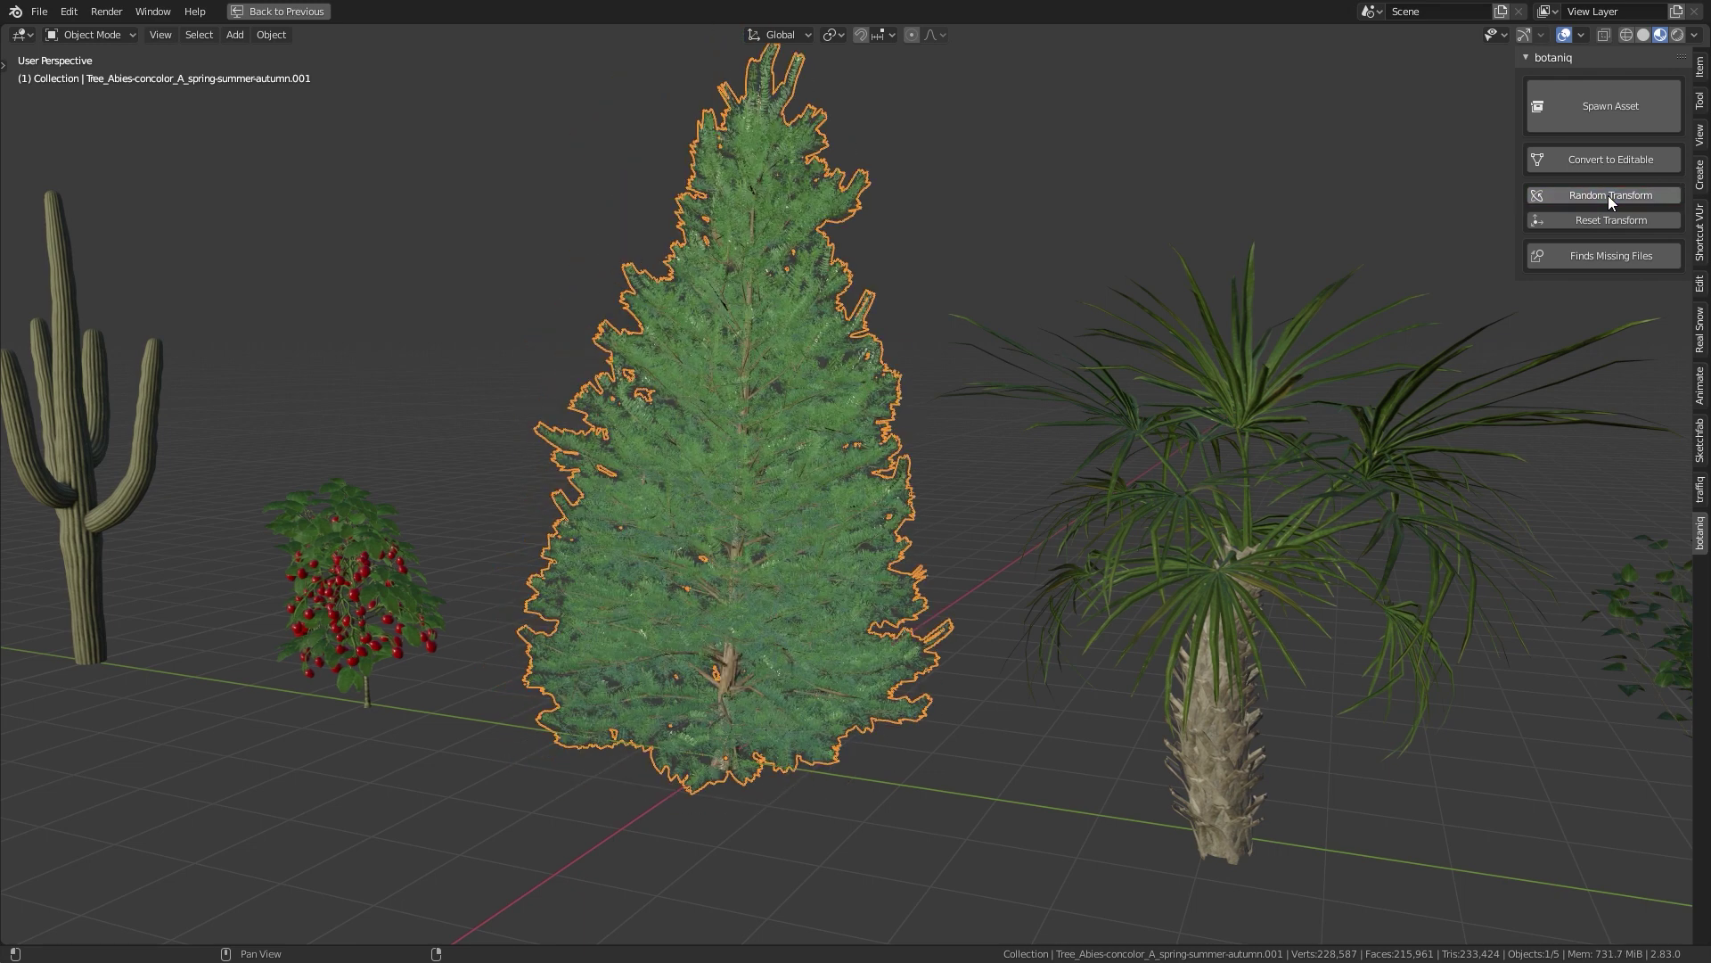
click(1608, 196)
click(1035, 231)
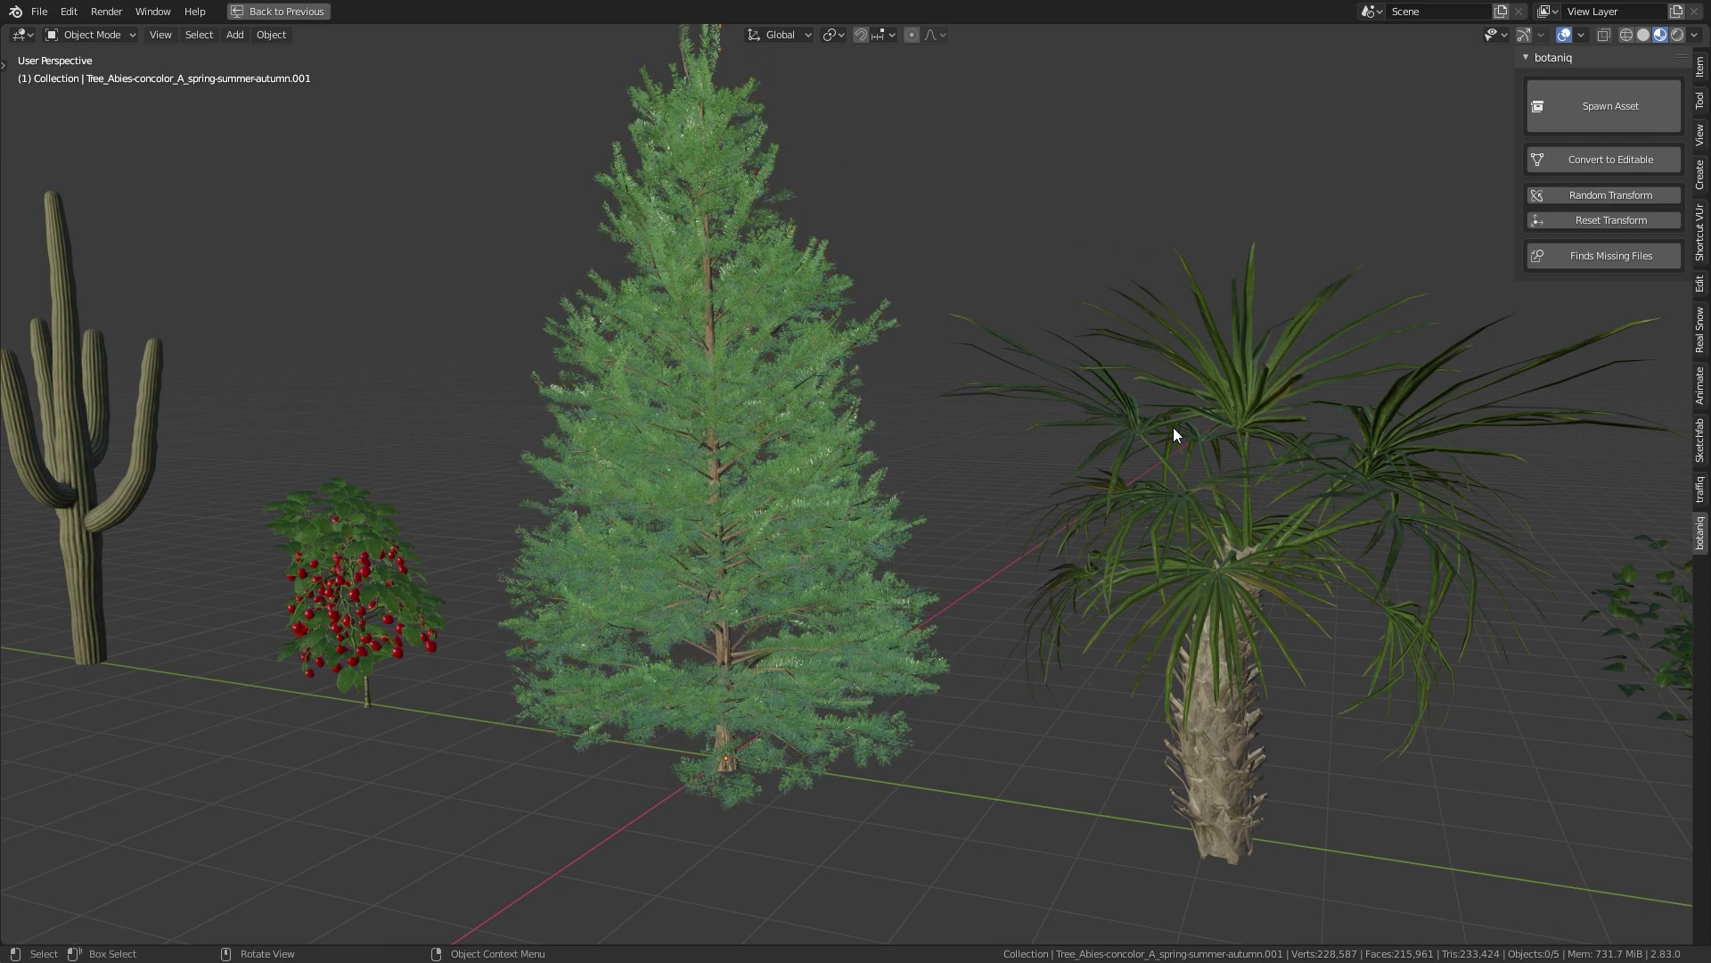
shift+middle_drag(1270, 492, 686, 414)
middle_drag(1177, 621, 869, 548)
scroll(868, 535, up, 4)
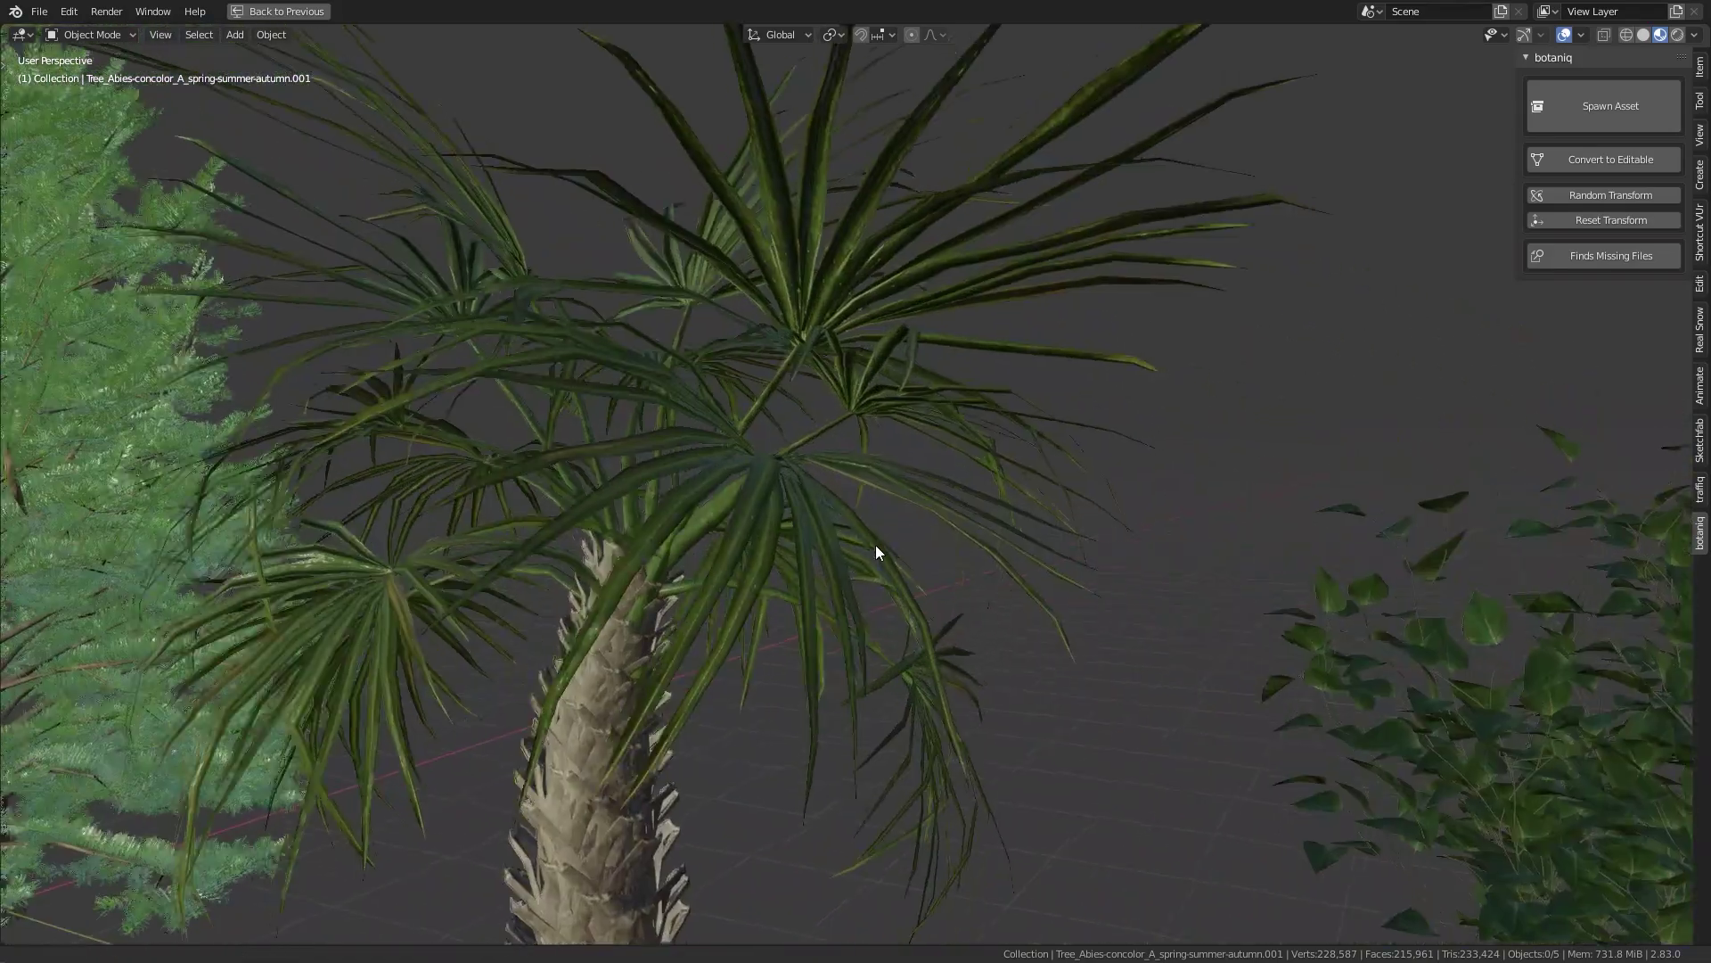
scroll(981, 535, up, 2)
scroll(1062, 532, down, 4)
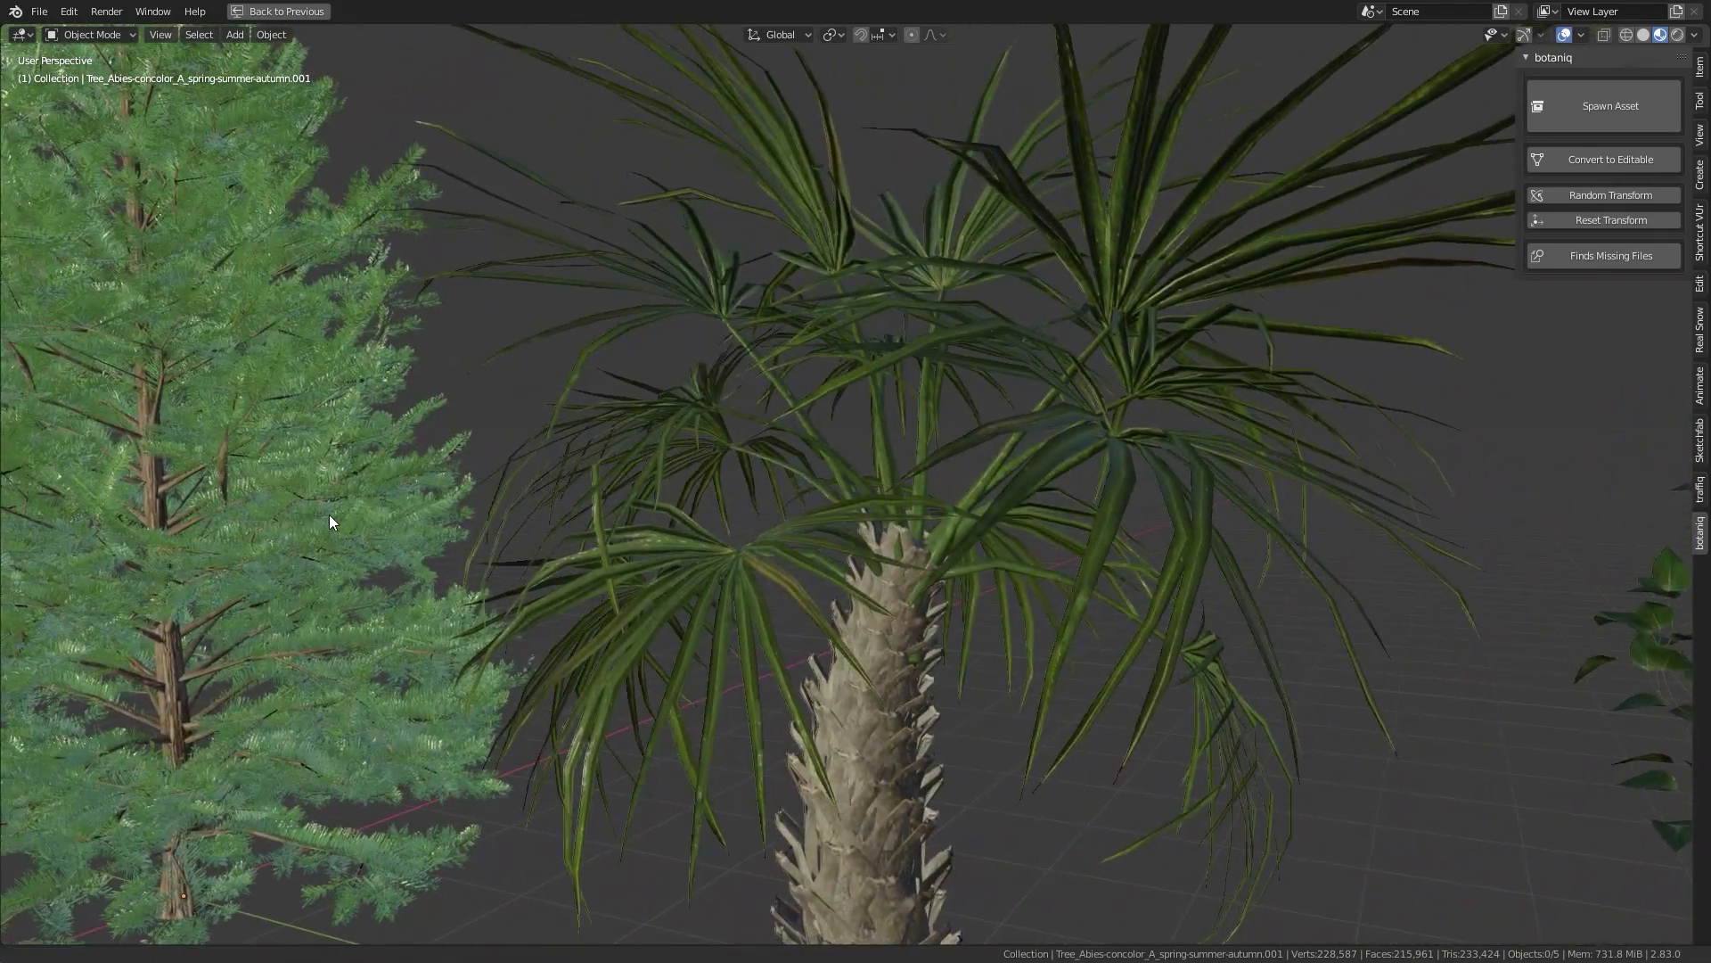
middle_drag(329, 516, 1054, 584)
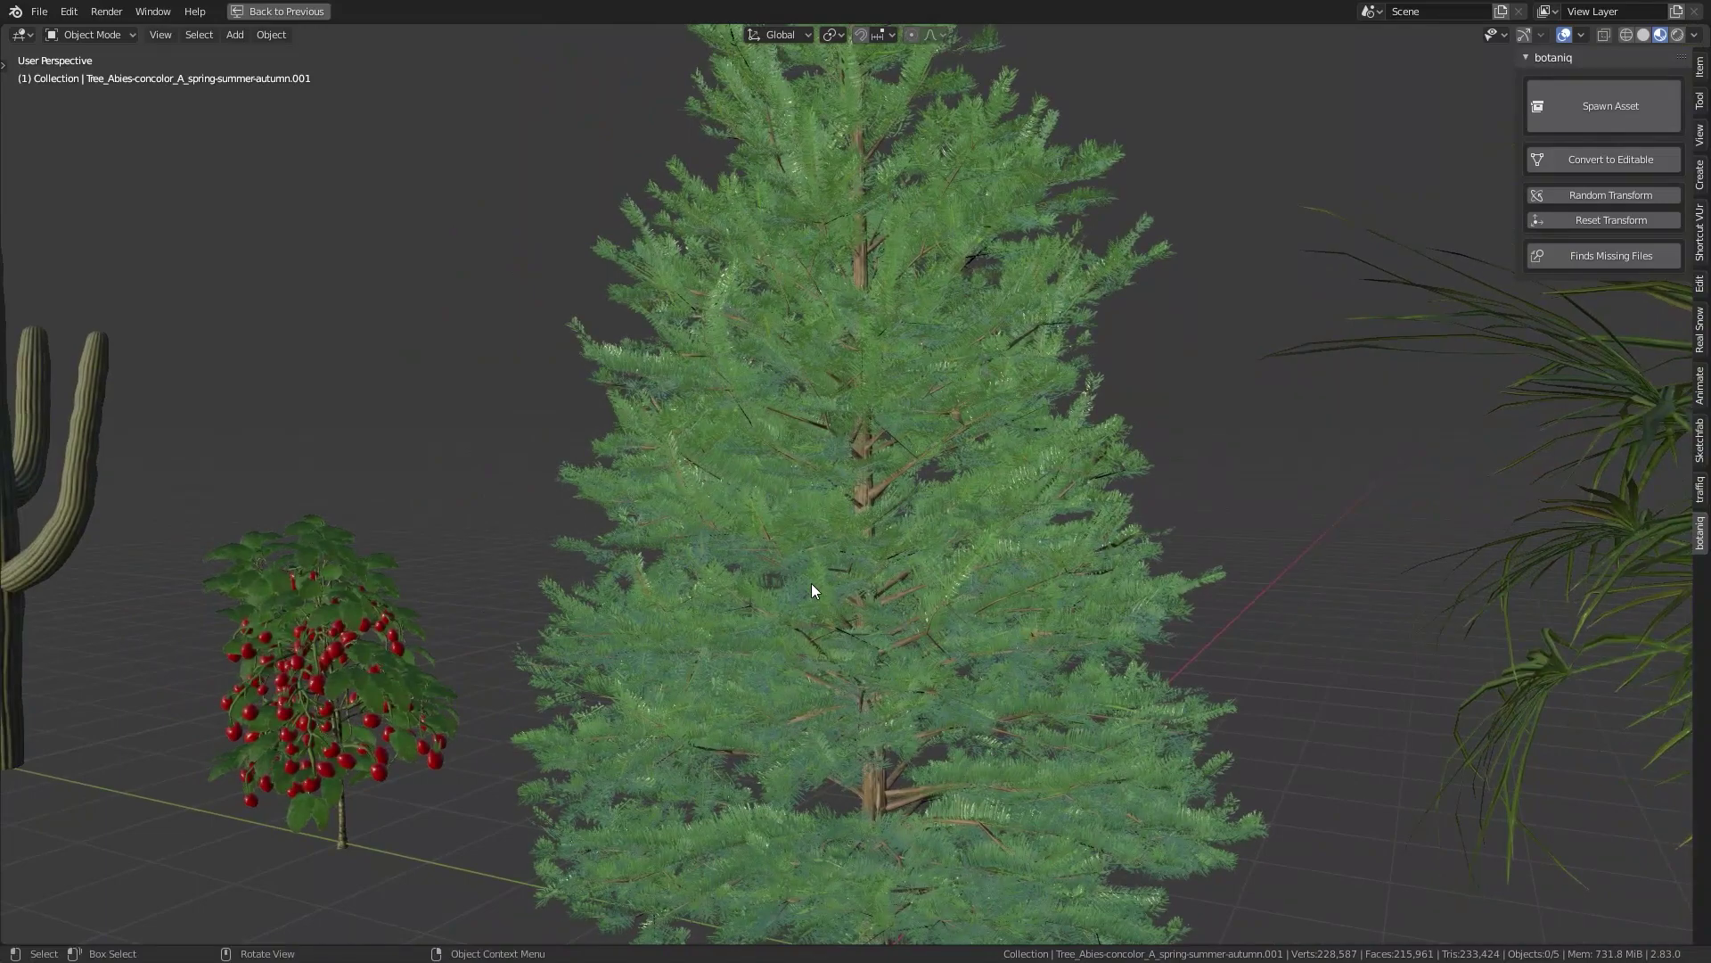
middle_drag(813, 591, 1135, 489)
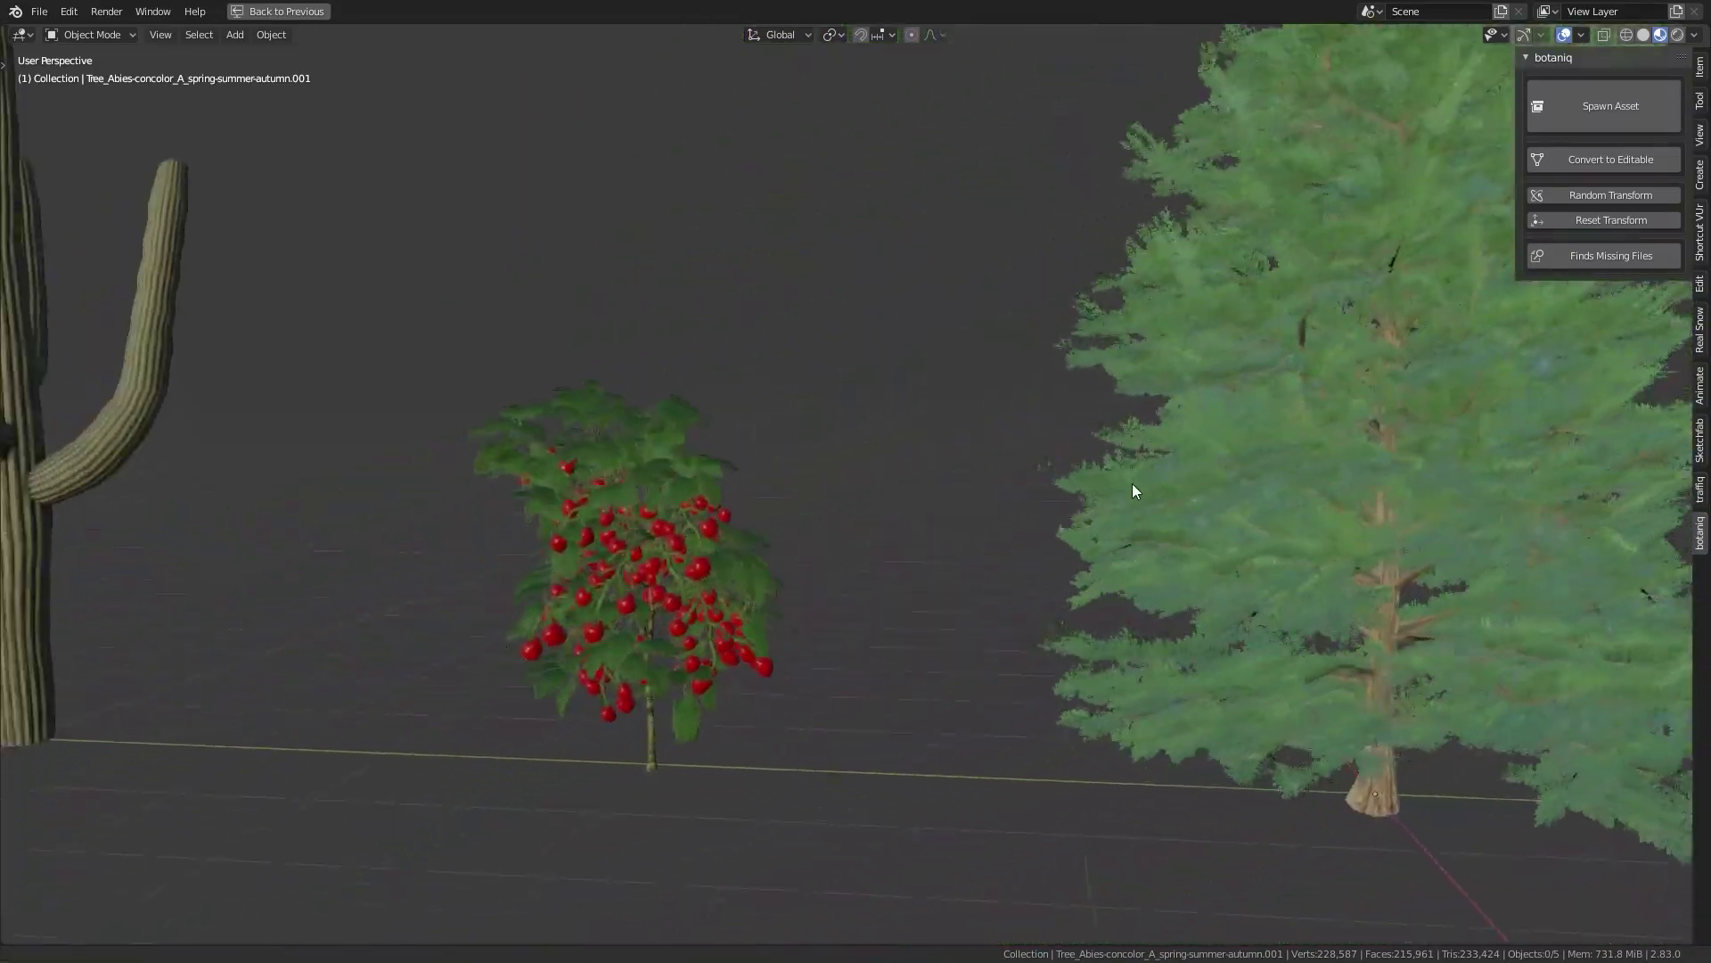
scroll(644, 644, up, 5)
scroll(640, 629, up, 3)
middle_drag(640, 629, 996, 393)
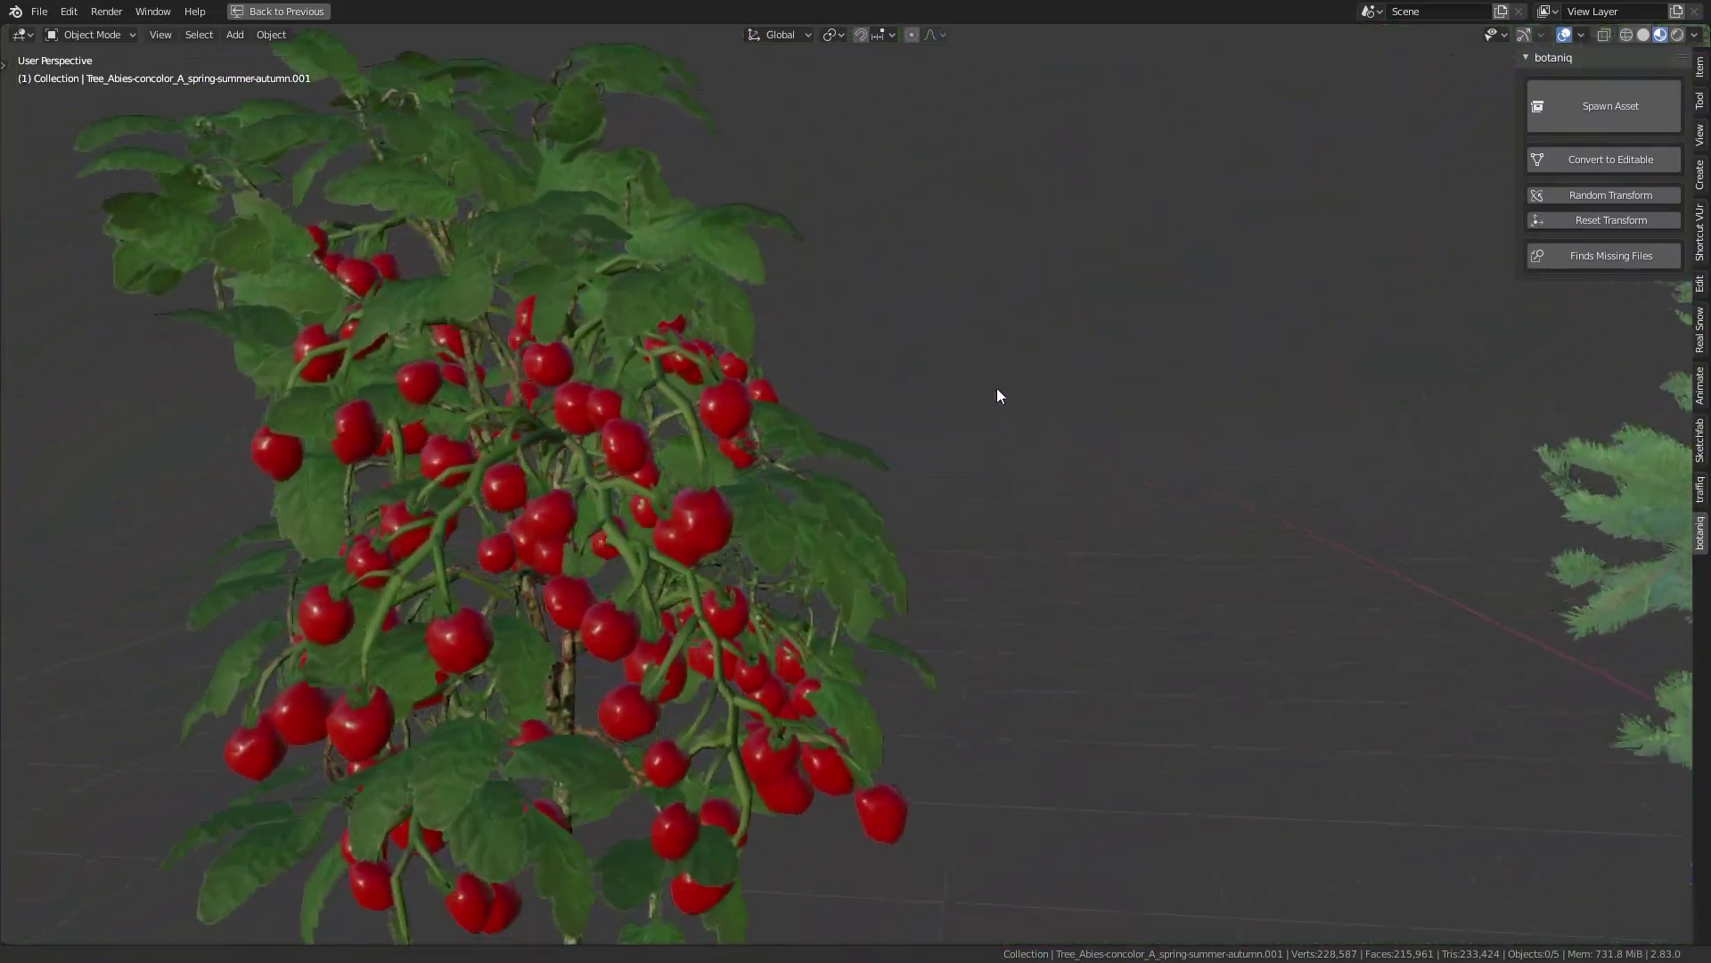
scroll(637, 529, up, 3)
scroll(637, 529, down, 5)
middle_drag(779, 426, 547, 86)
scroll(795, 381, down, 2)
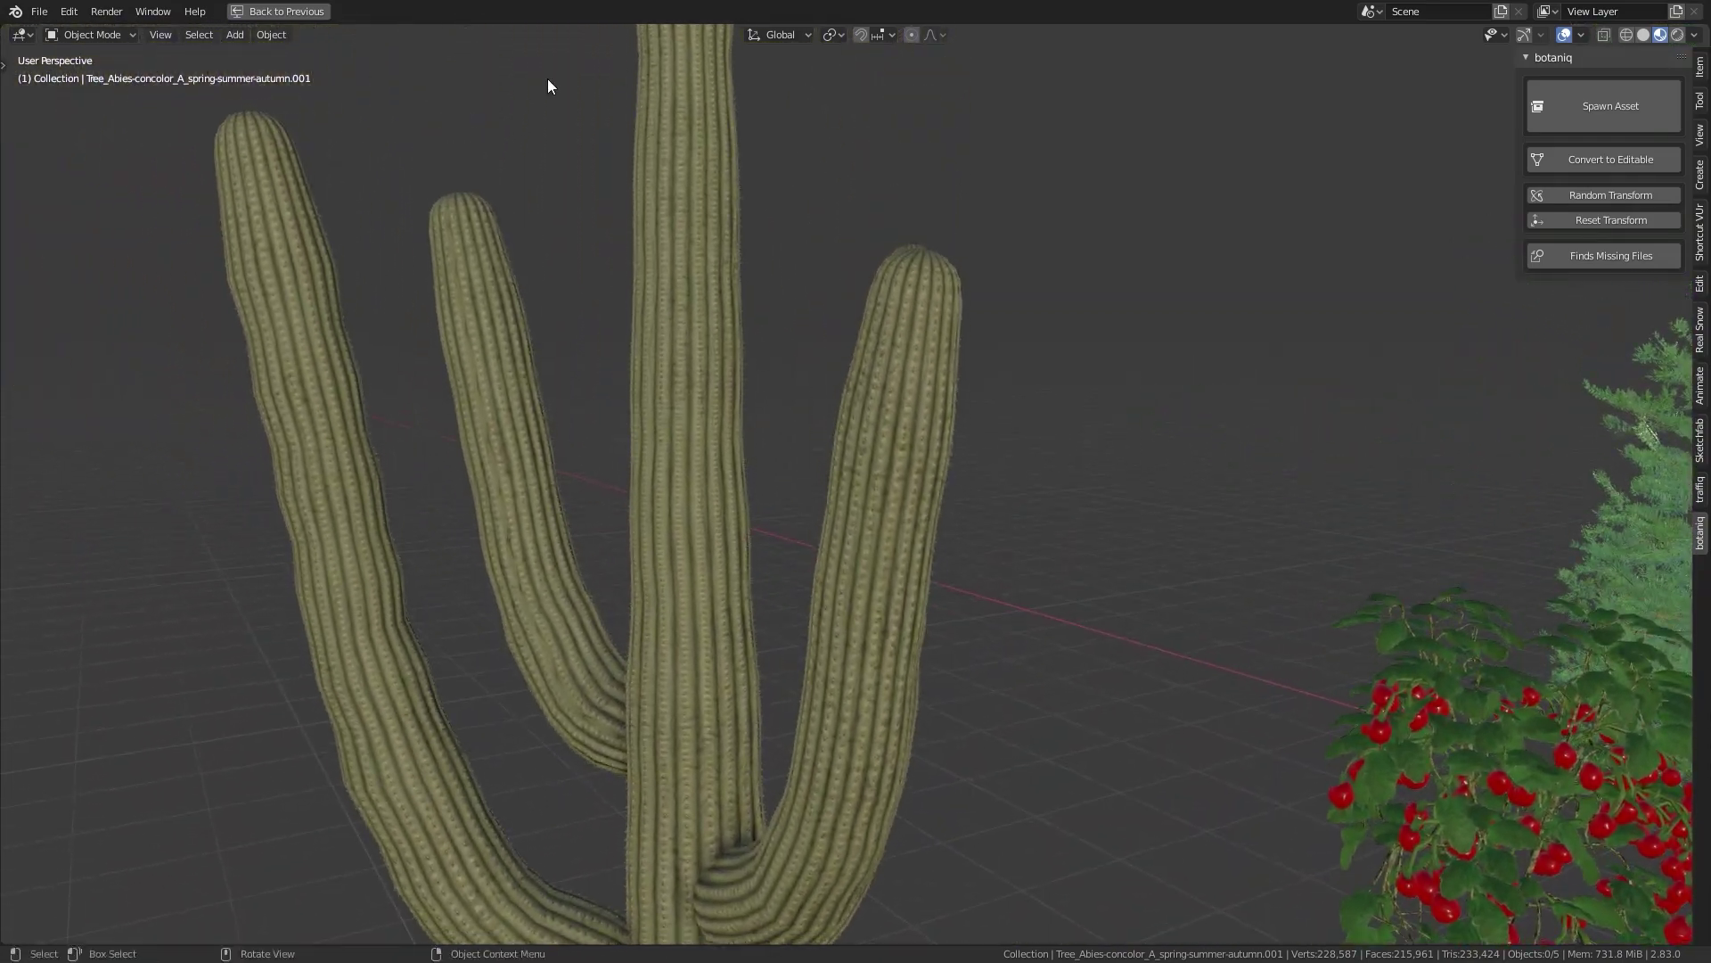
scroll(772, 390, down, 10)
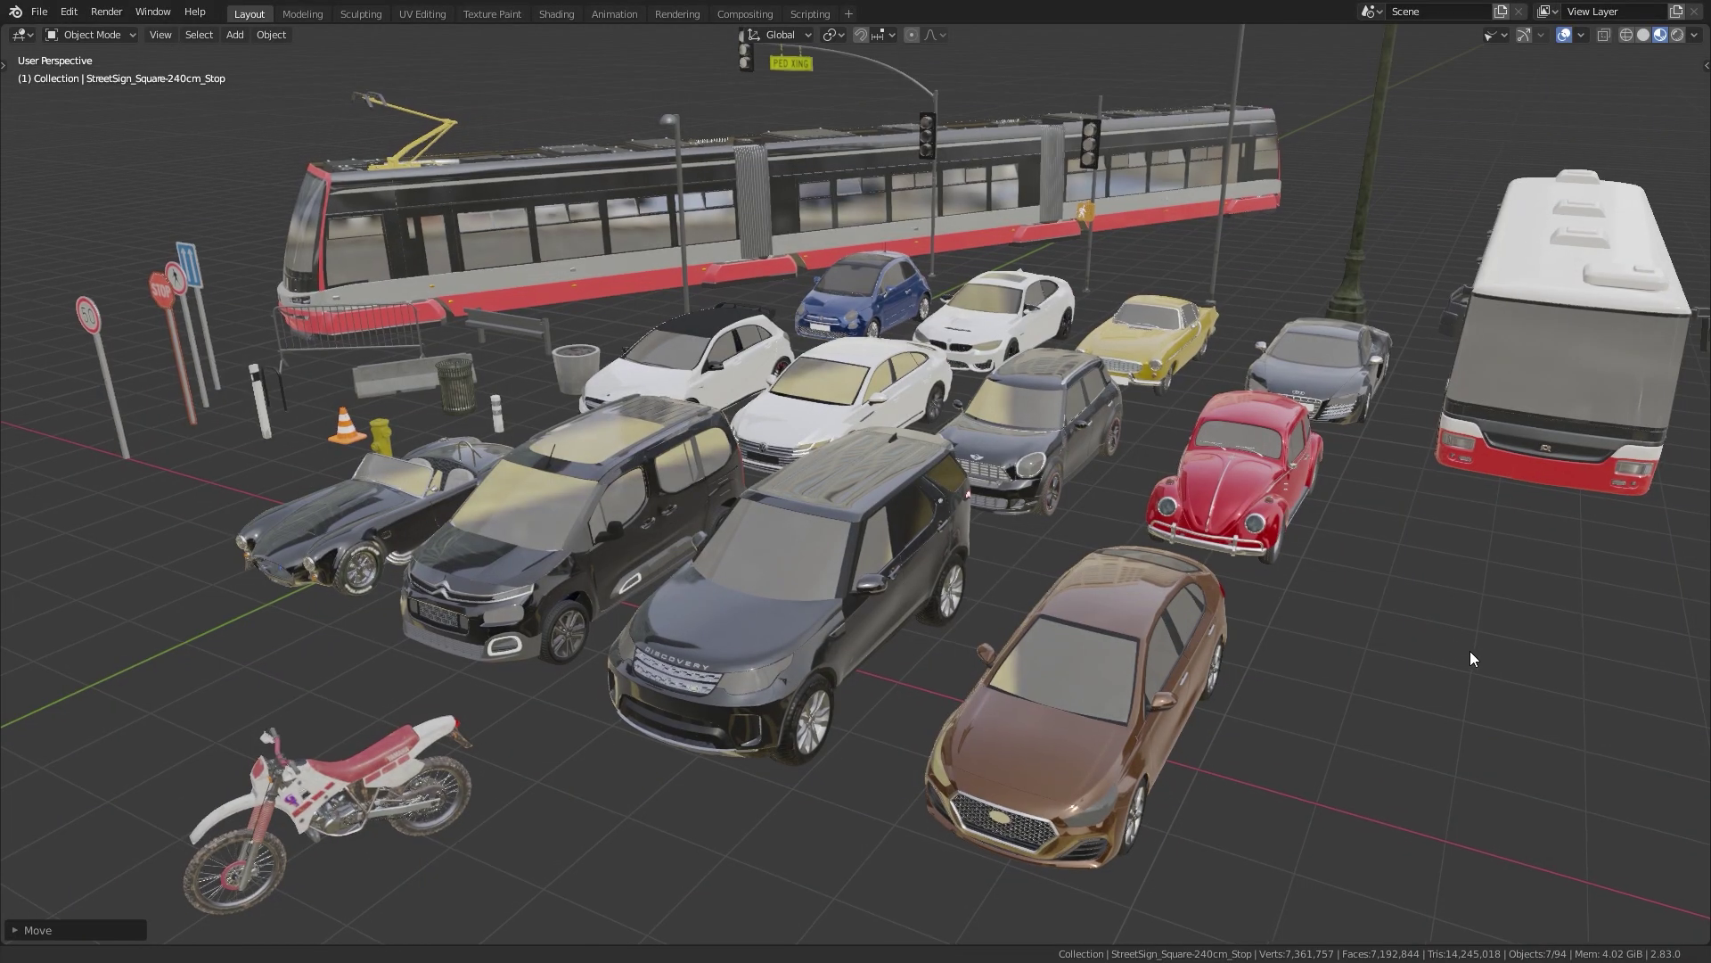
Orbit and zoom around the Traffiq street scene, ending low at the tram's front
scroll(1471, 646, up, 5)
scroll(1494, 570, up, 4)
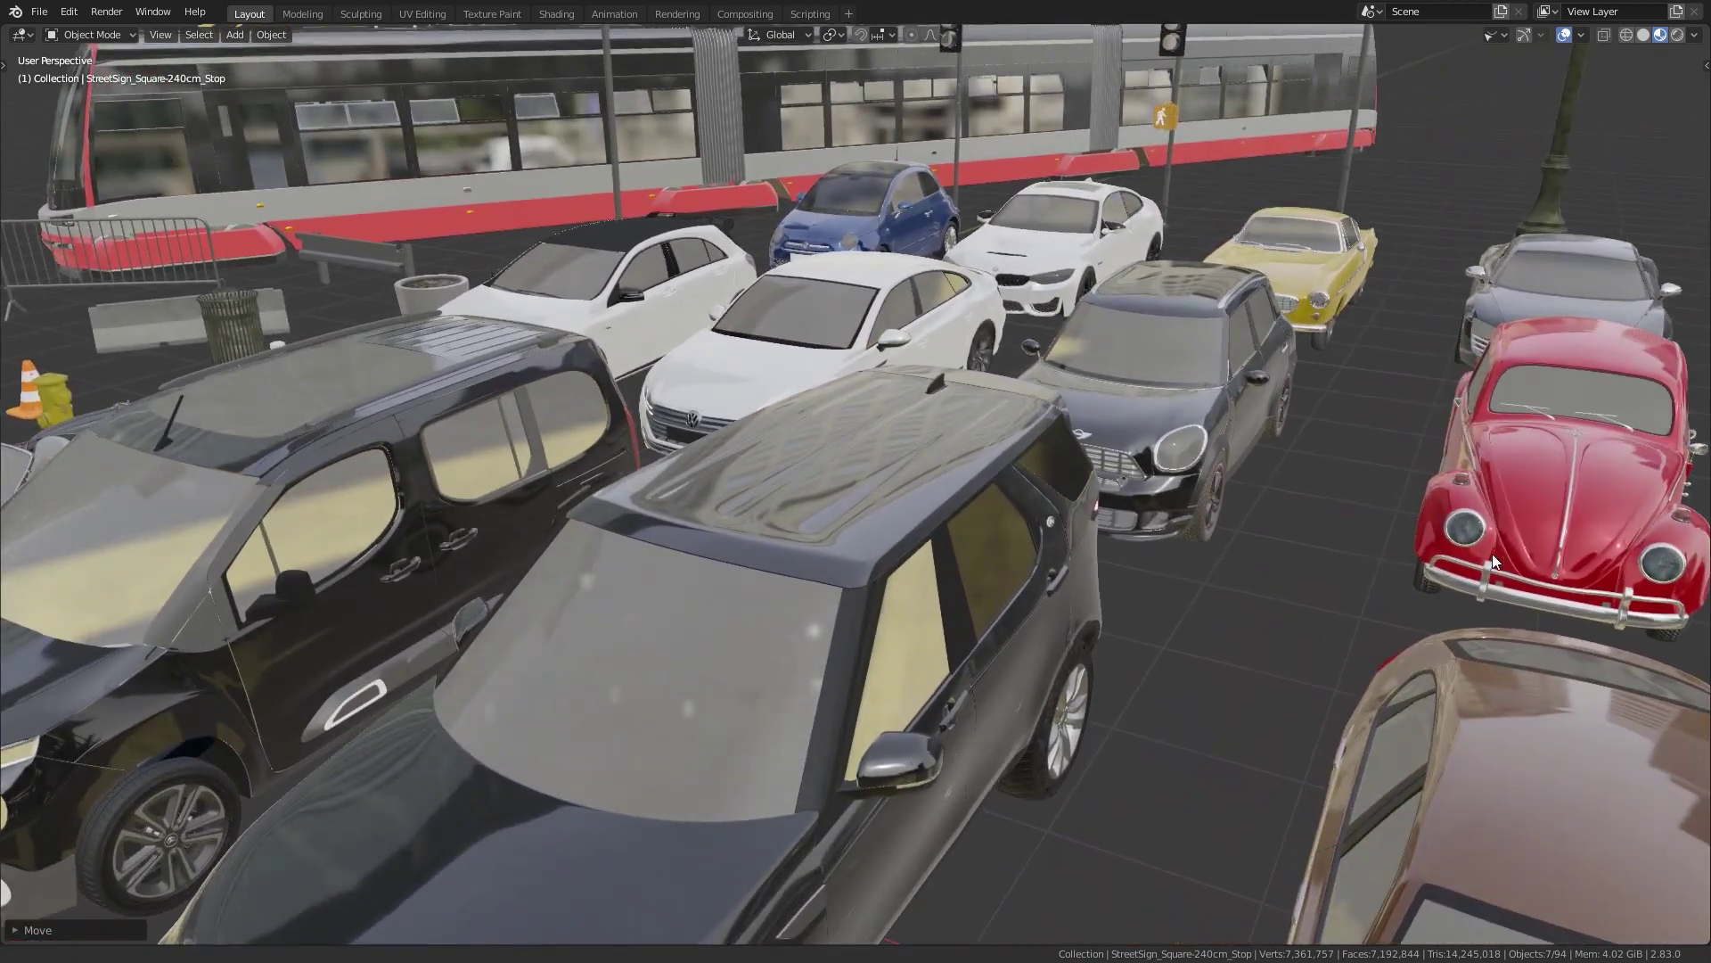
middle_drag(1292, 572, 1442, 574)
scroll(1375, 540, down, 2)
middle_drag(923, 633, 1271, 635)
scroll(965, 601, down, 3)
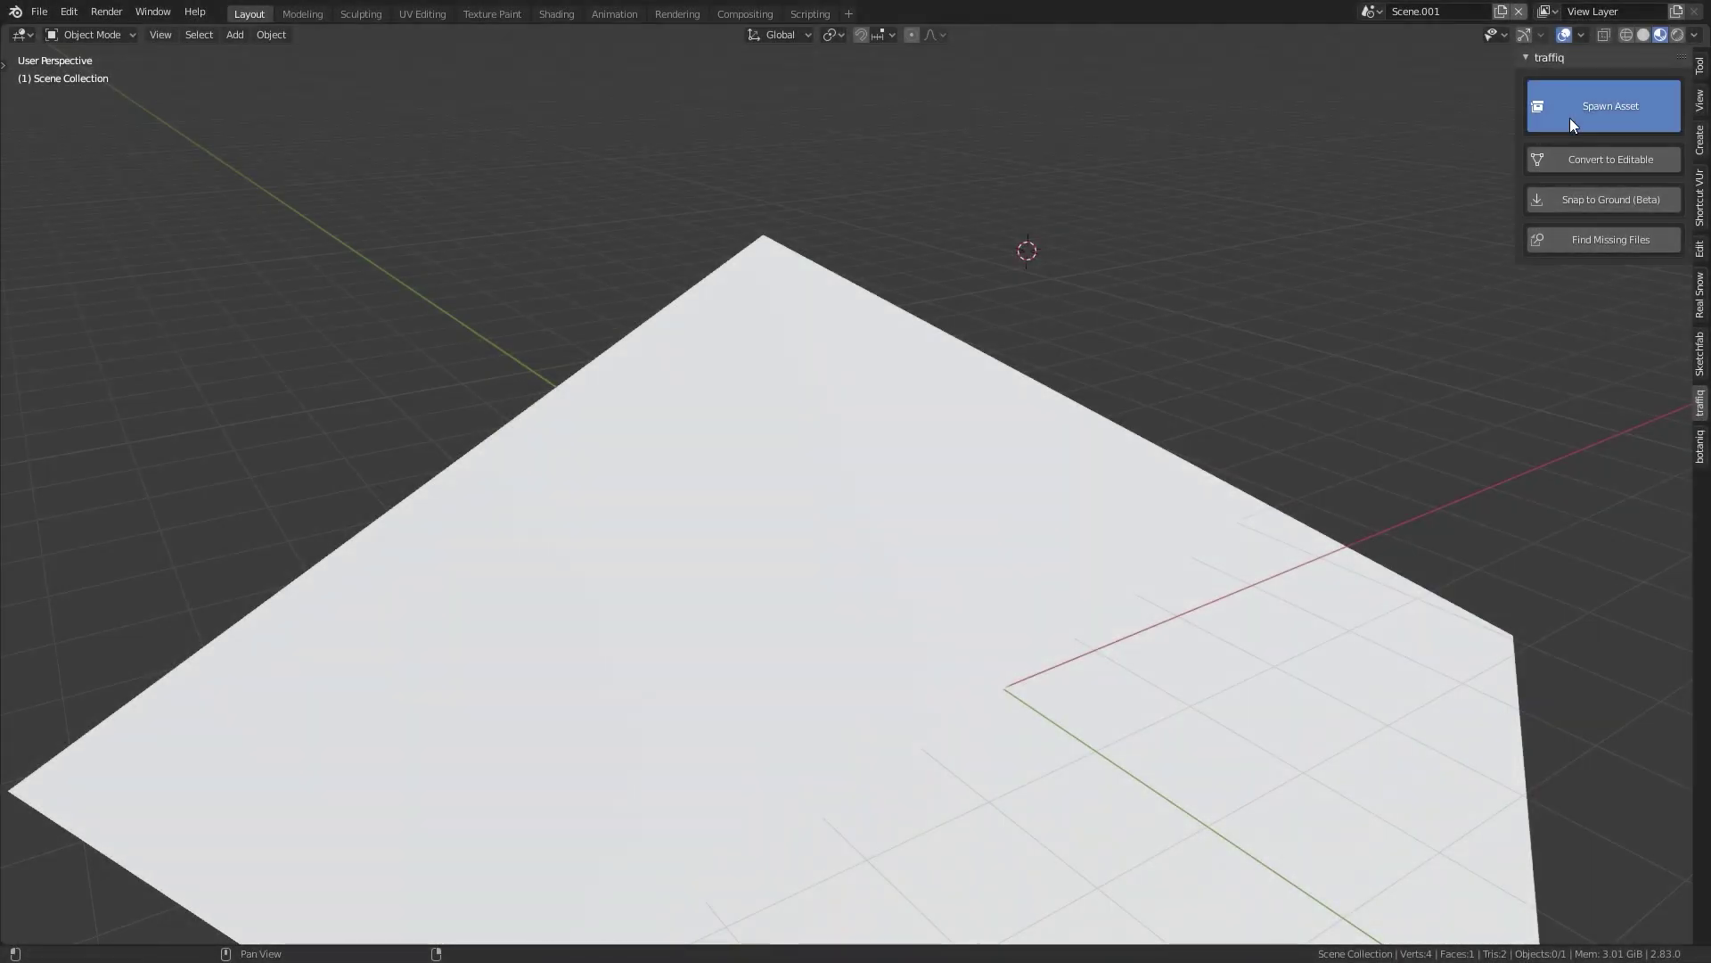
Choose the BMW M4 in Traffiq's spawner with random colour off and white custom colour
click(1570, 118)
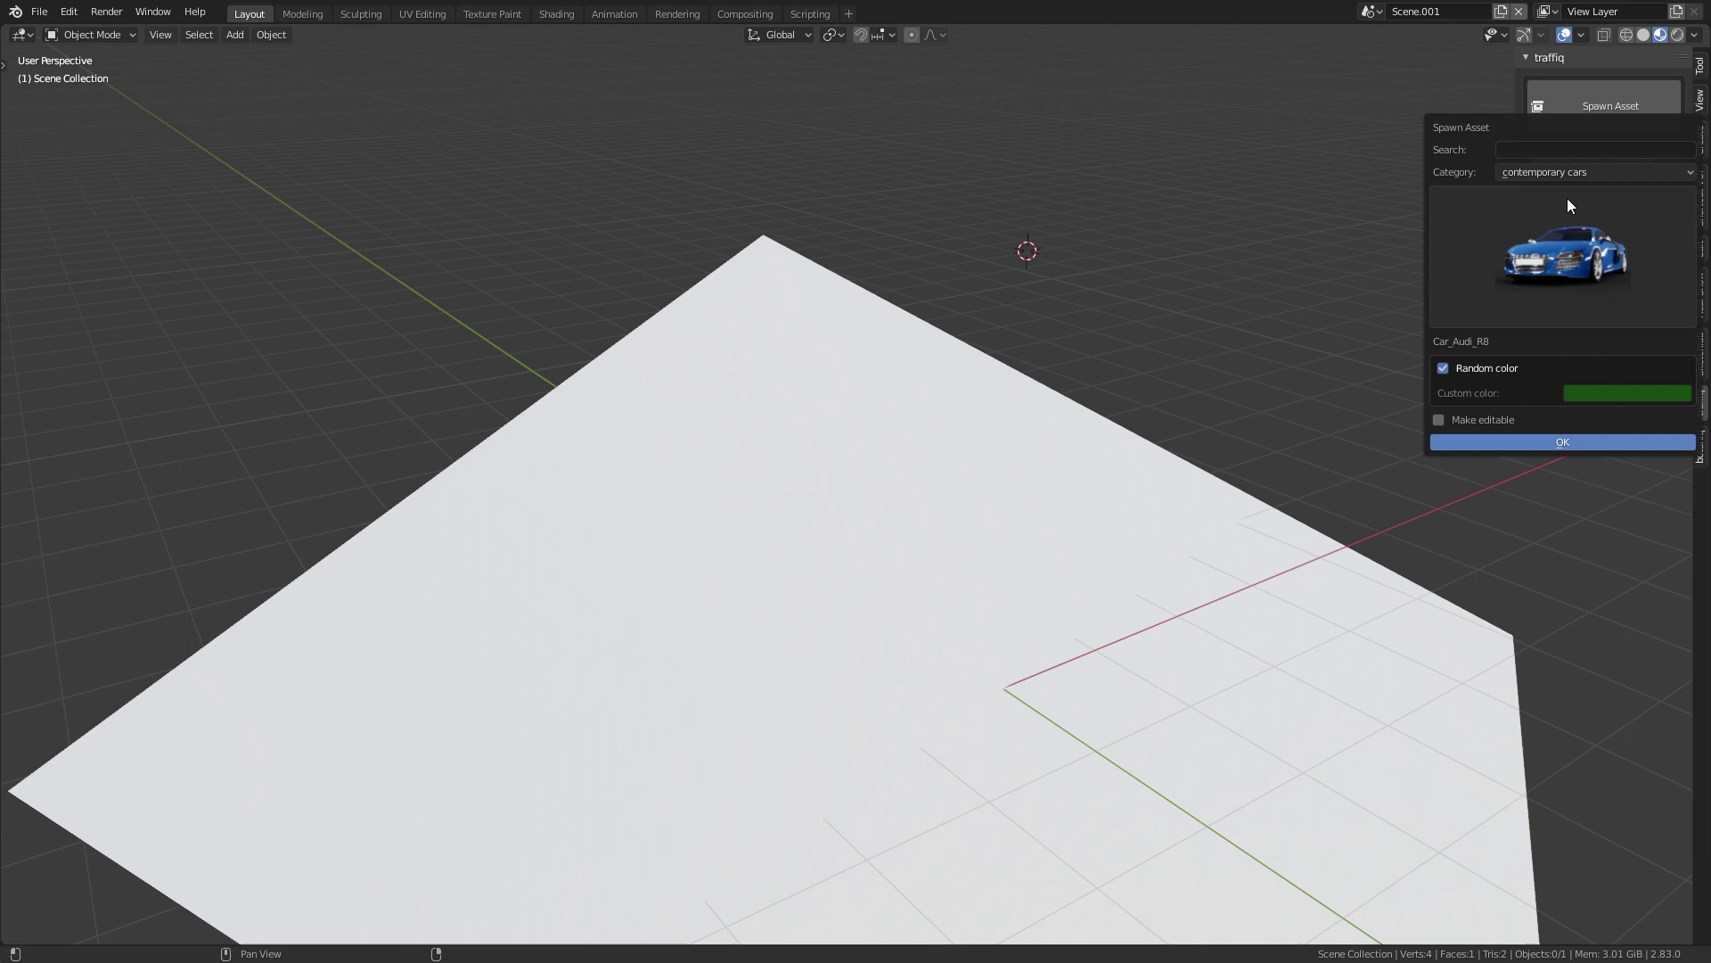
click(1562, 264)
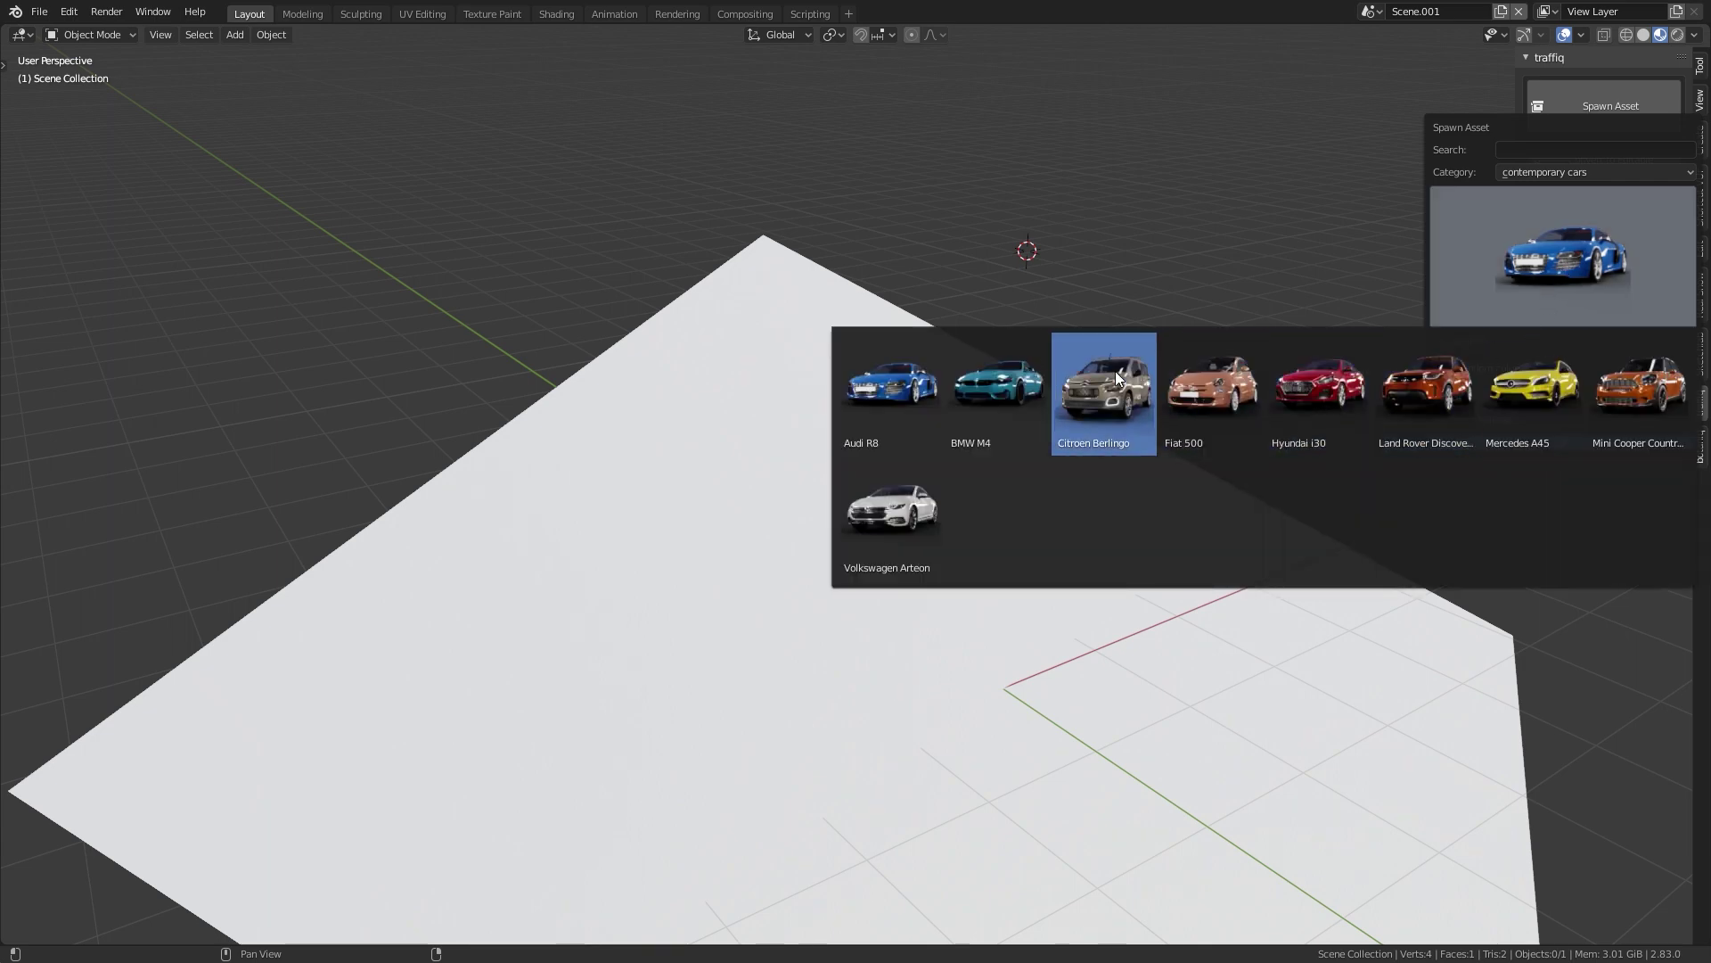
click(1004, 370)
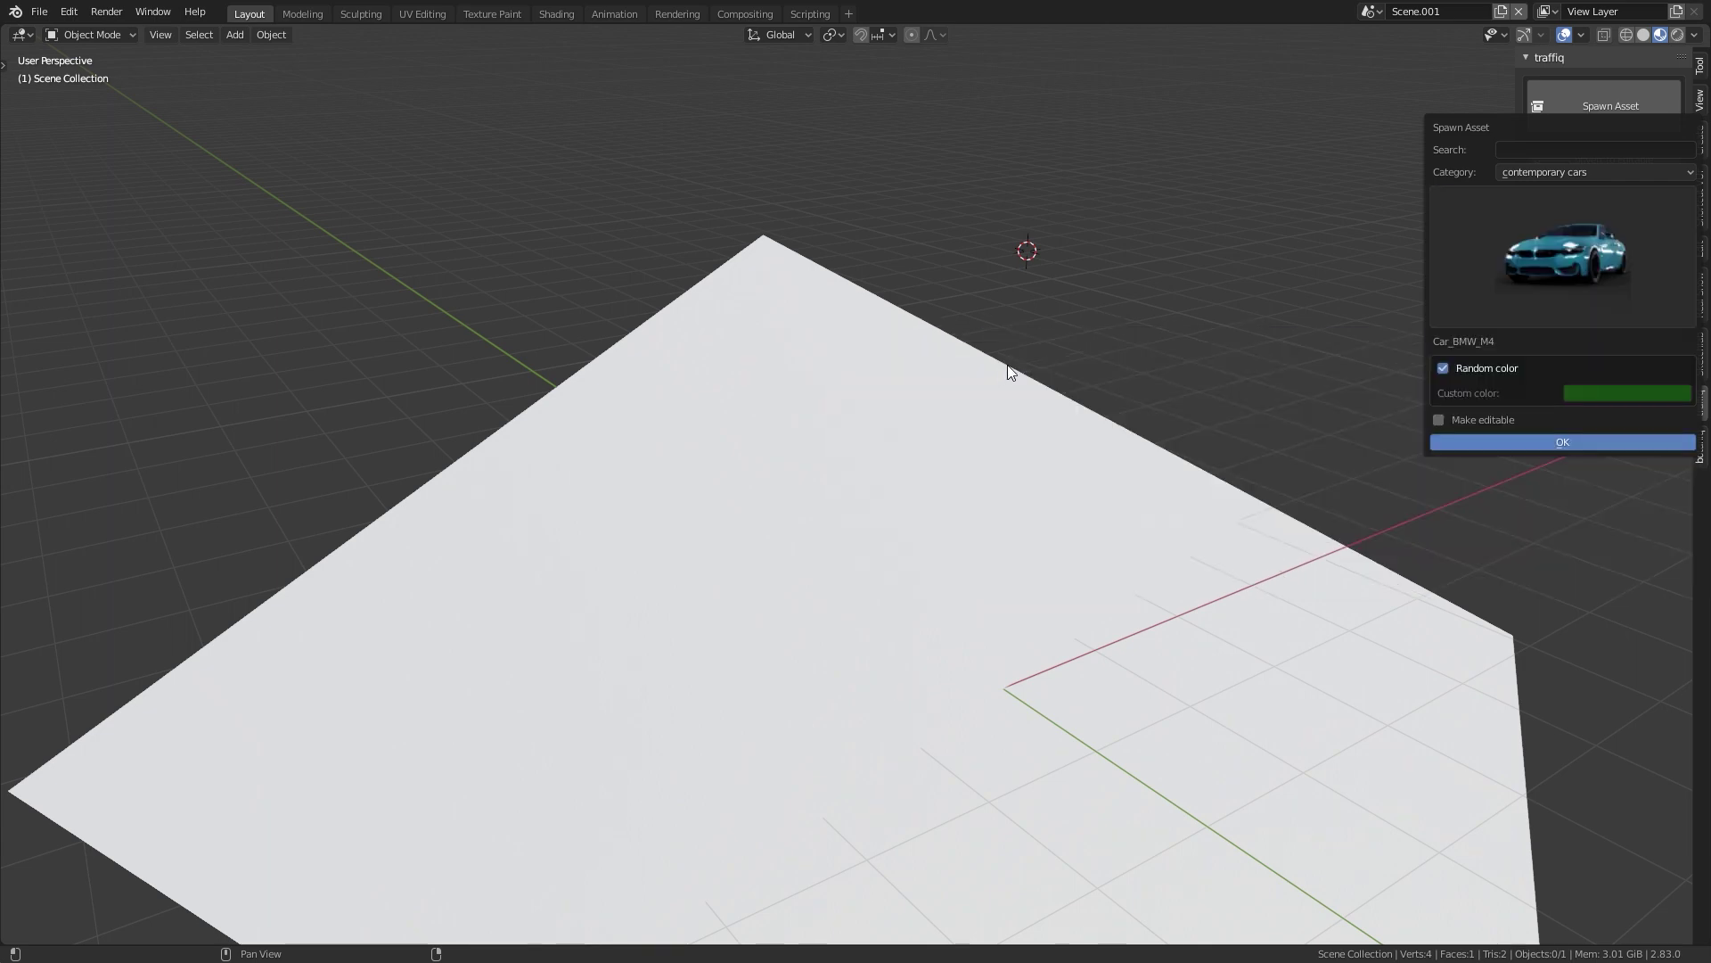
click(1441, 367)
click(1594, 399)
drag(1587, 365, 1631, 365)
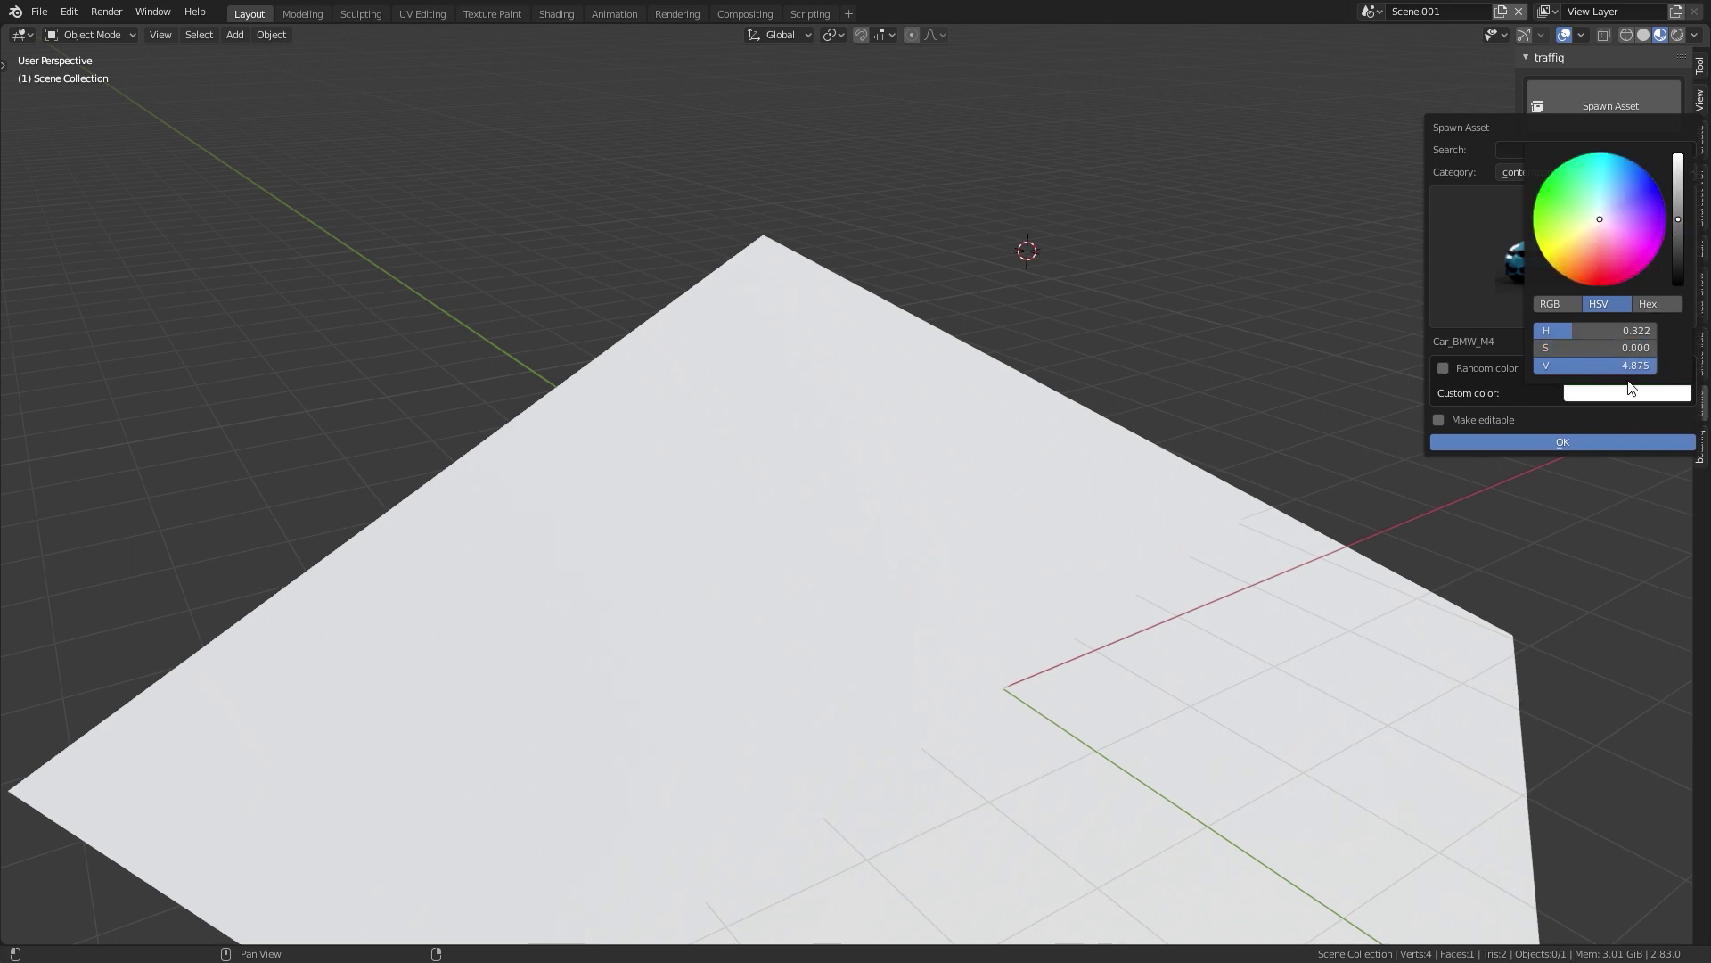
Spawn the white BMW M4 and snap it onto the ground plane
click(1569, 441)
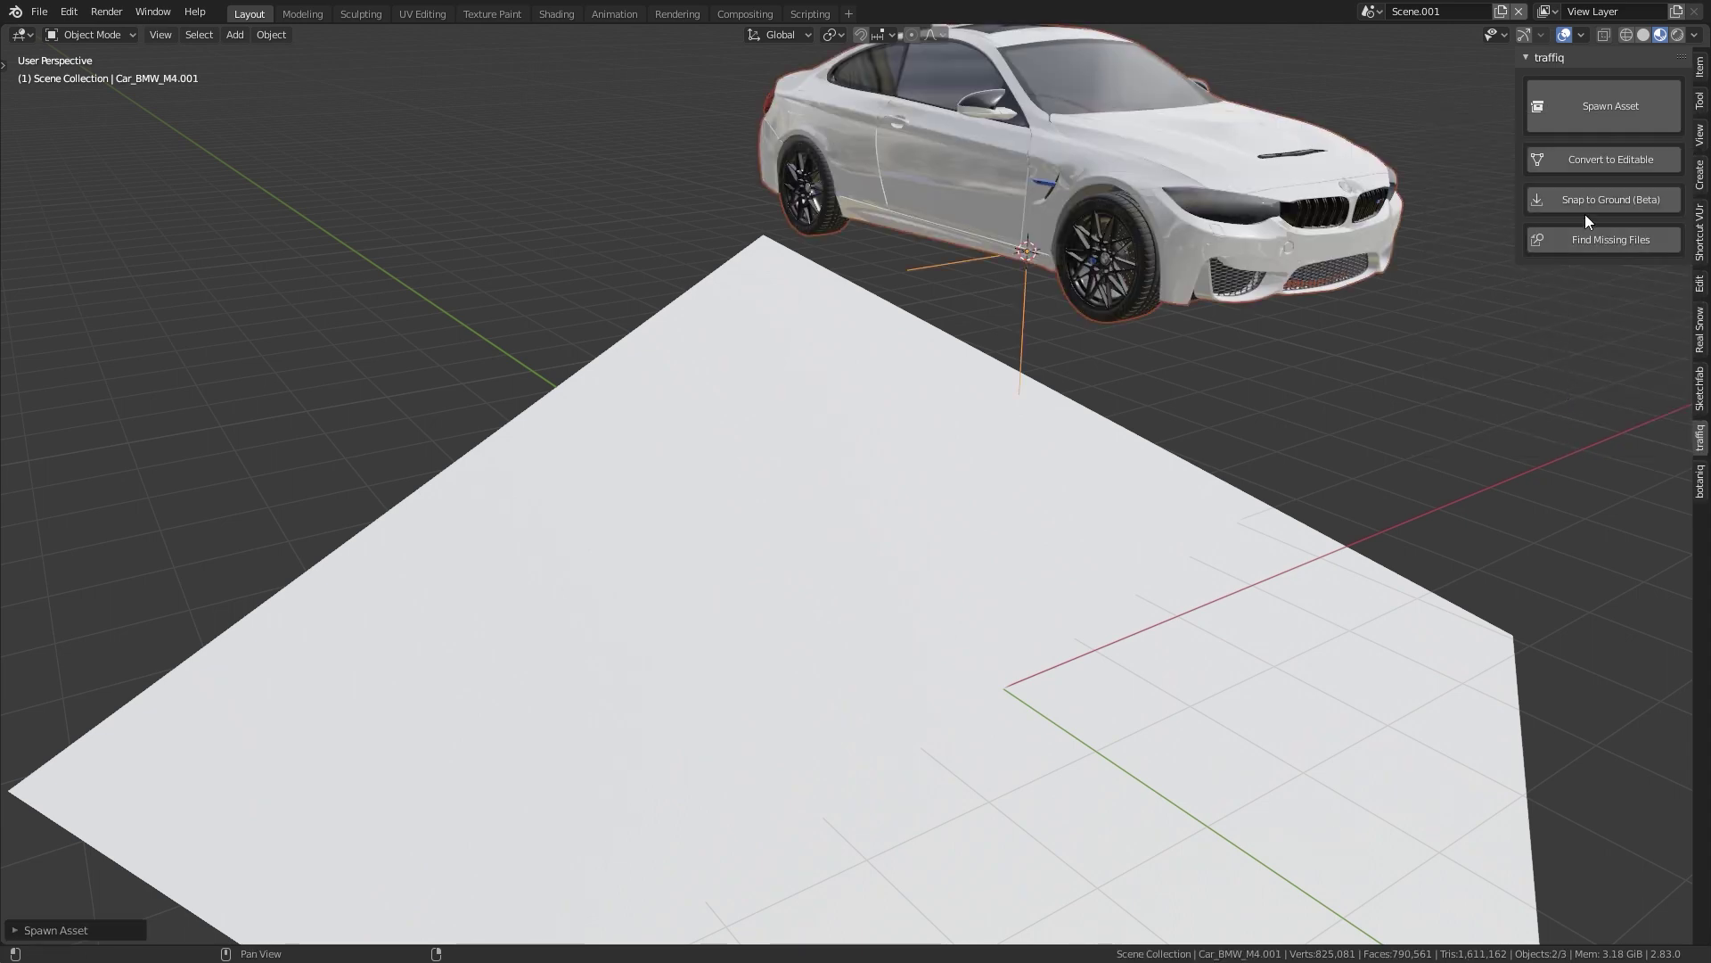
click(1612, 198)
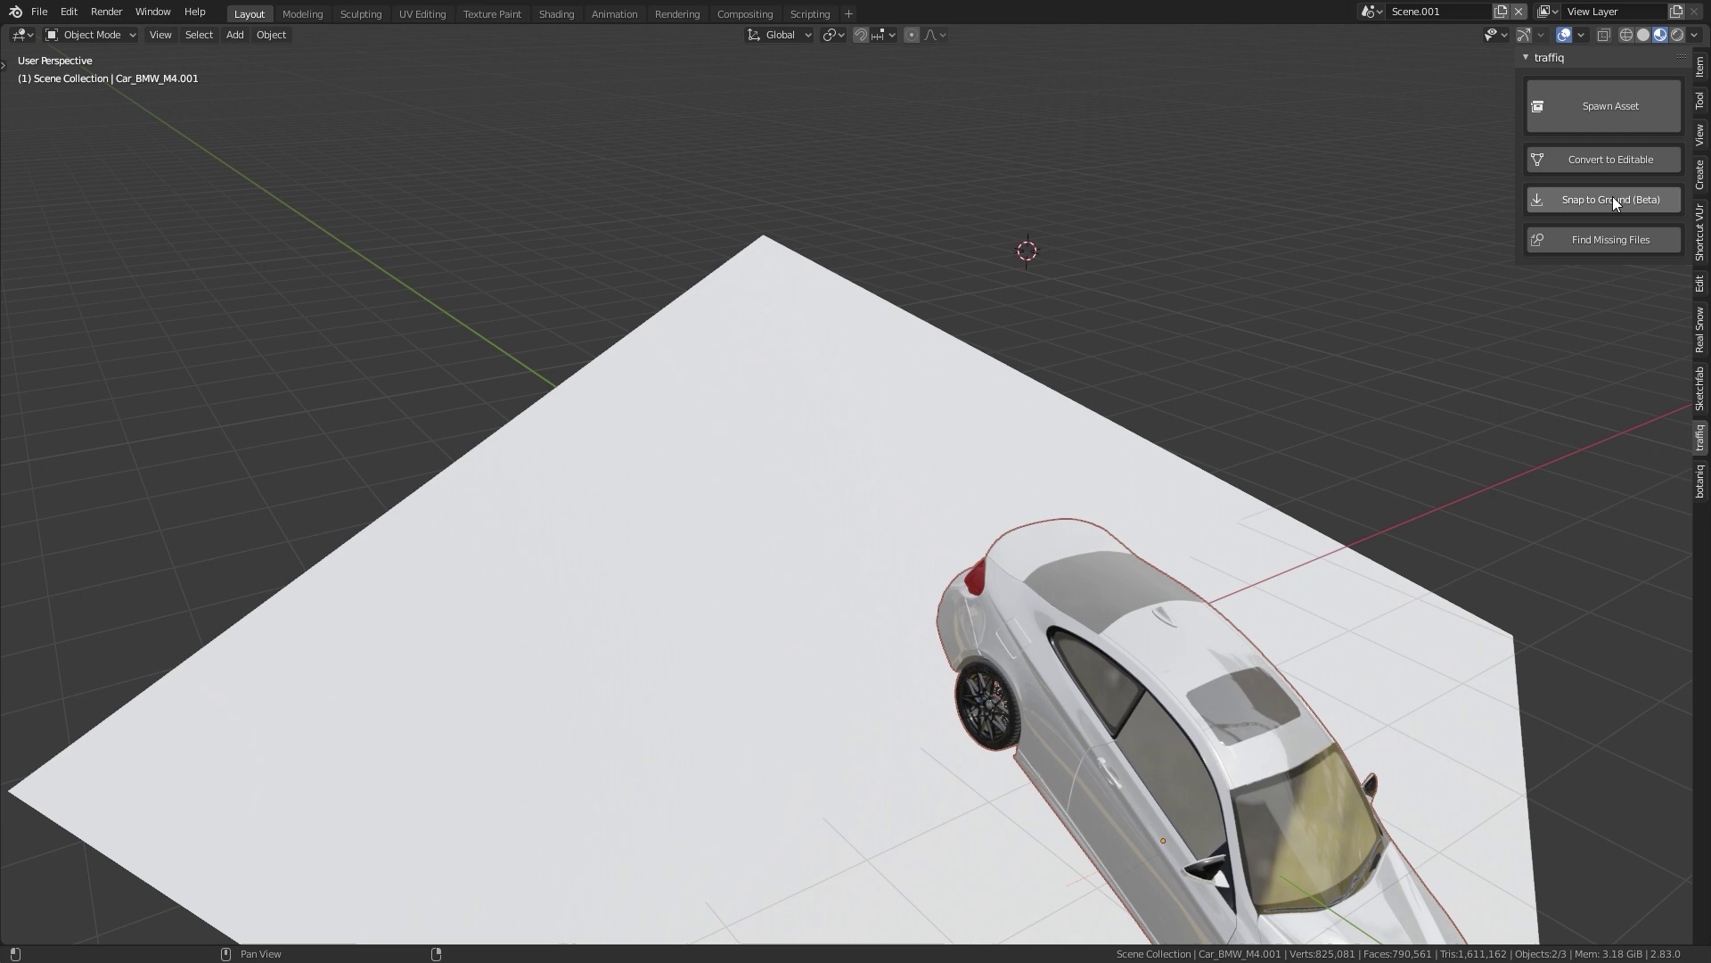
middle_drag(1435, 634, 1227, 553)
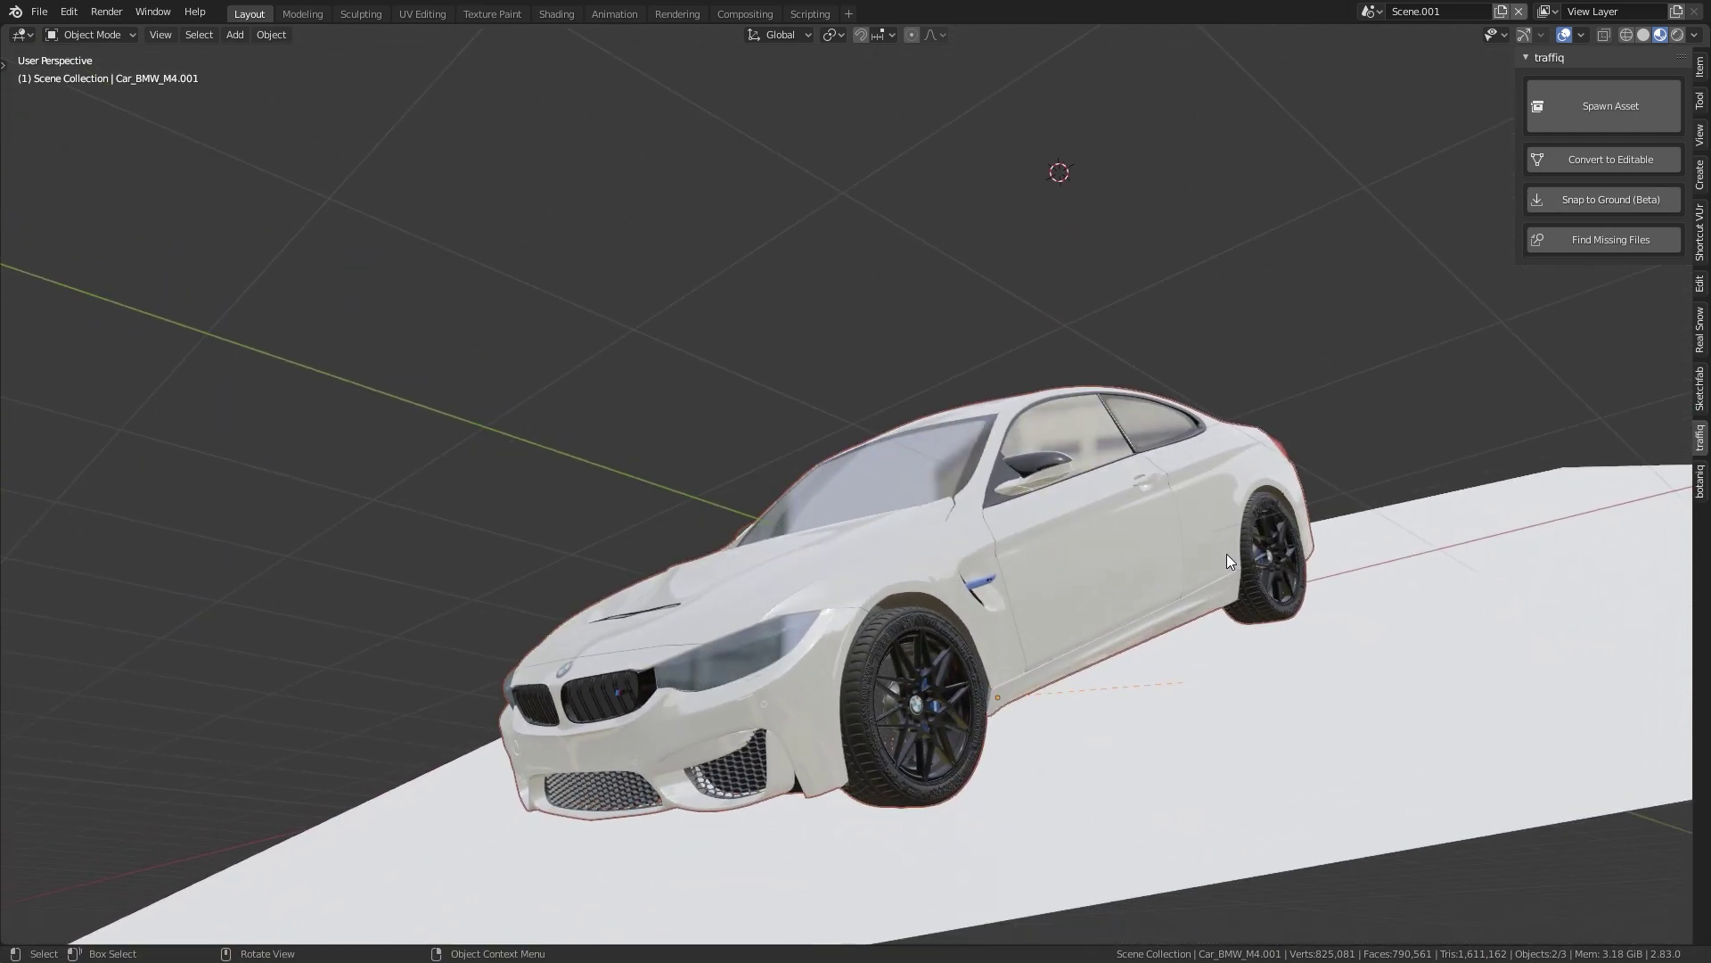
Frame the car and preview it with Rendered viewport shading
scroll(1238, 548, up, 4)
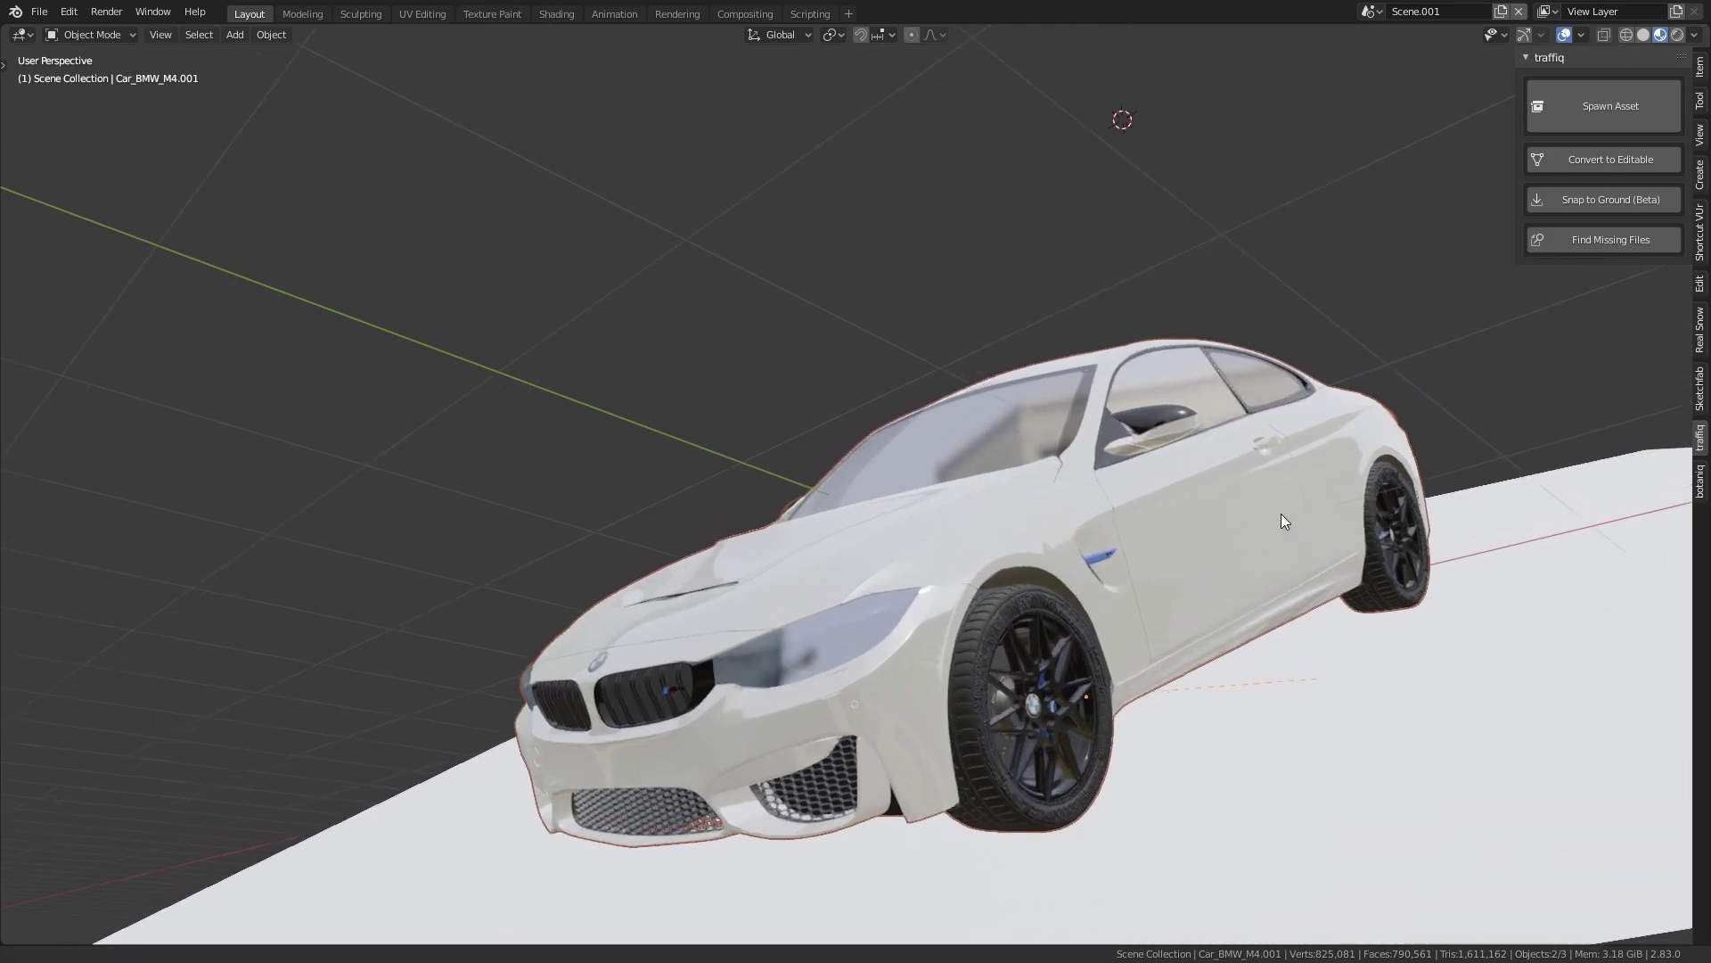
shift+middle_drag(1281, 548, 1276, 515)
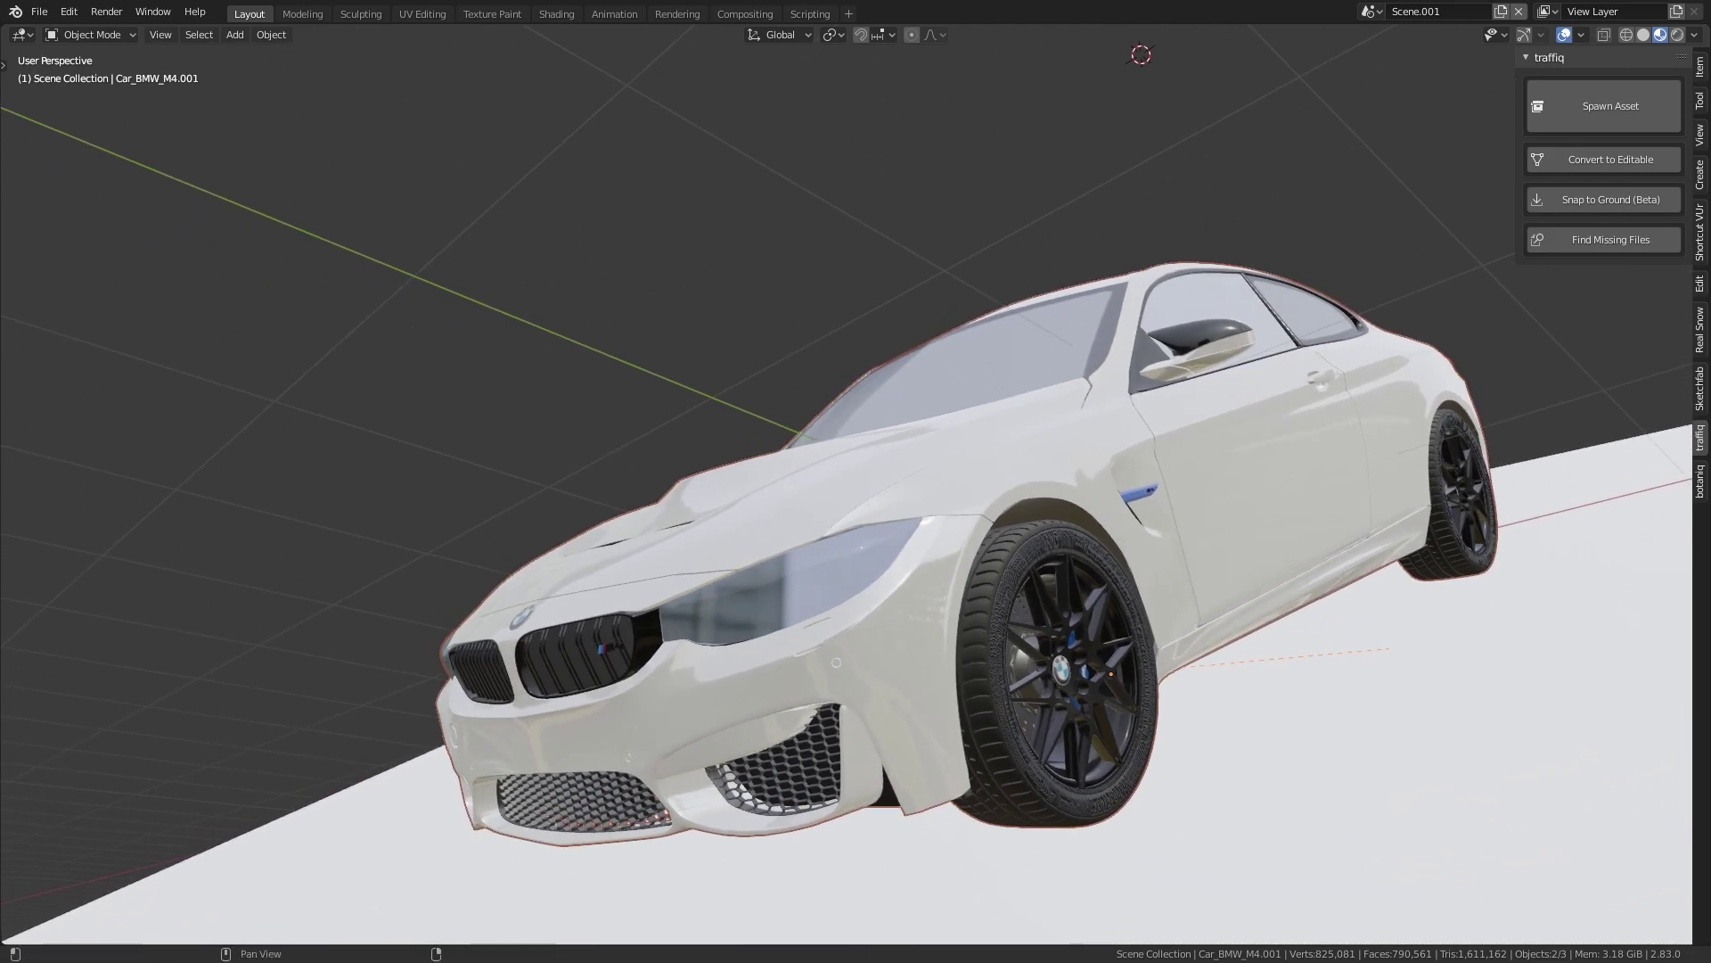
click(1677, 36)
click(1549, 57)
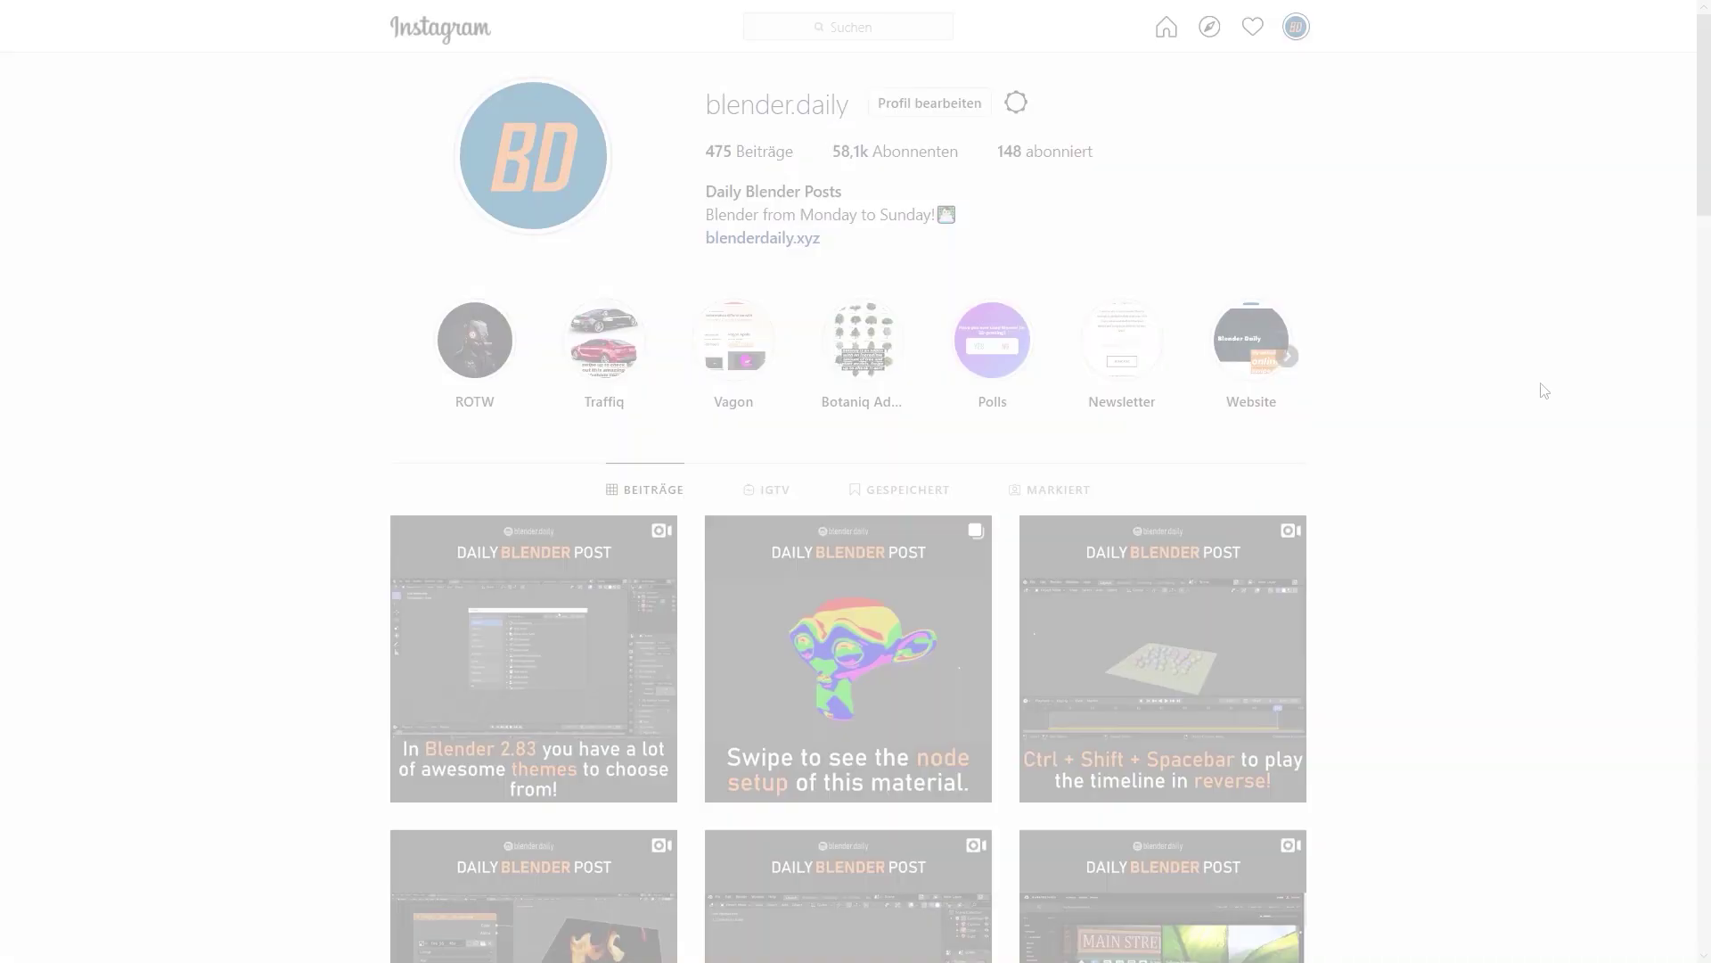
Scroll down the Blender tips profile grid past the Botaniq, Coffee Run and mirroring keyframes posts
scroll(1544, 390, down, 7)
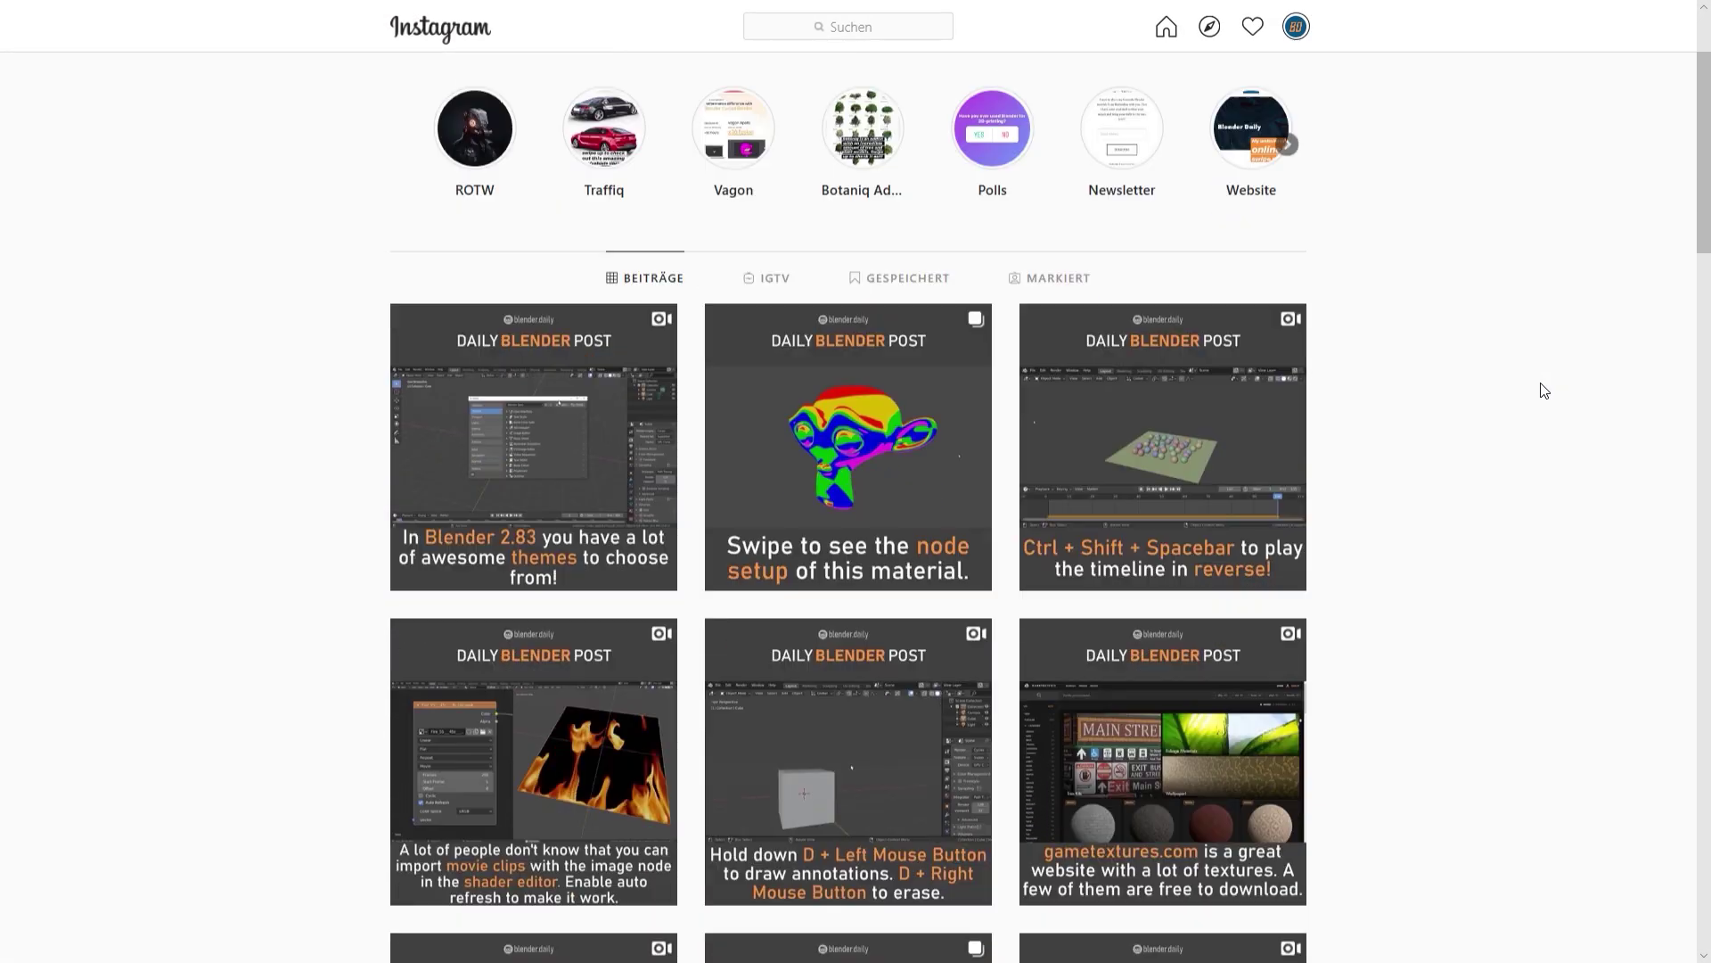
scroll(1544, 391, down, 8)
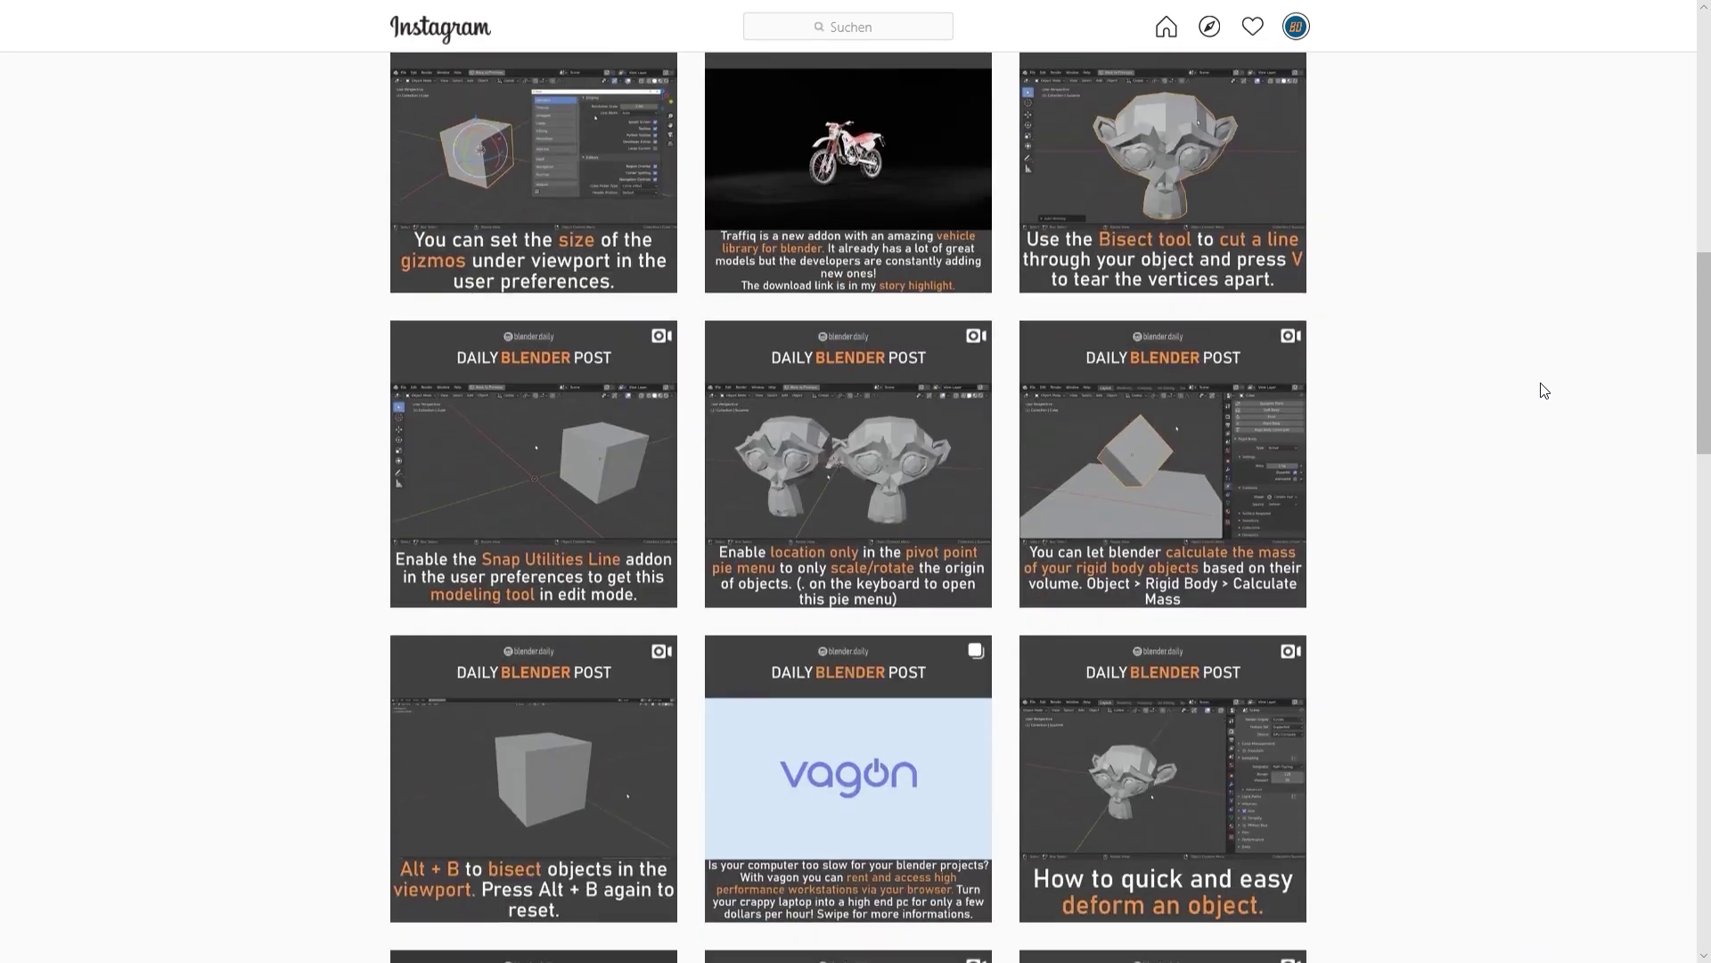
scroll(1543, 391, down, 11)
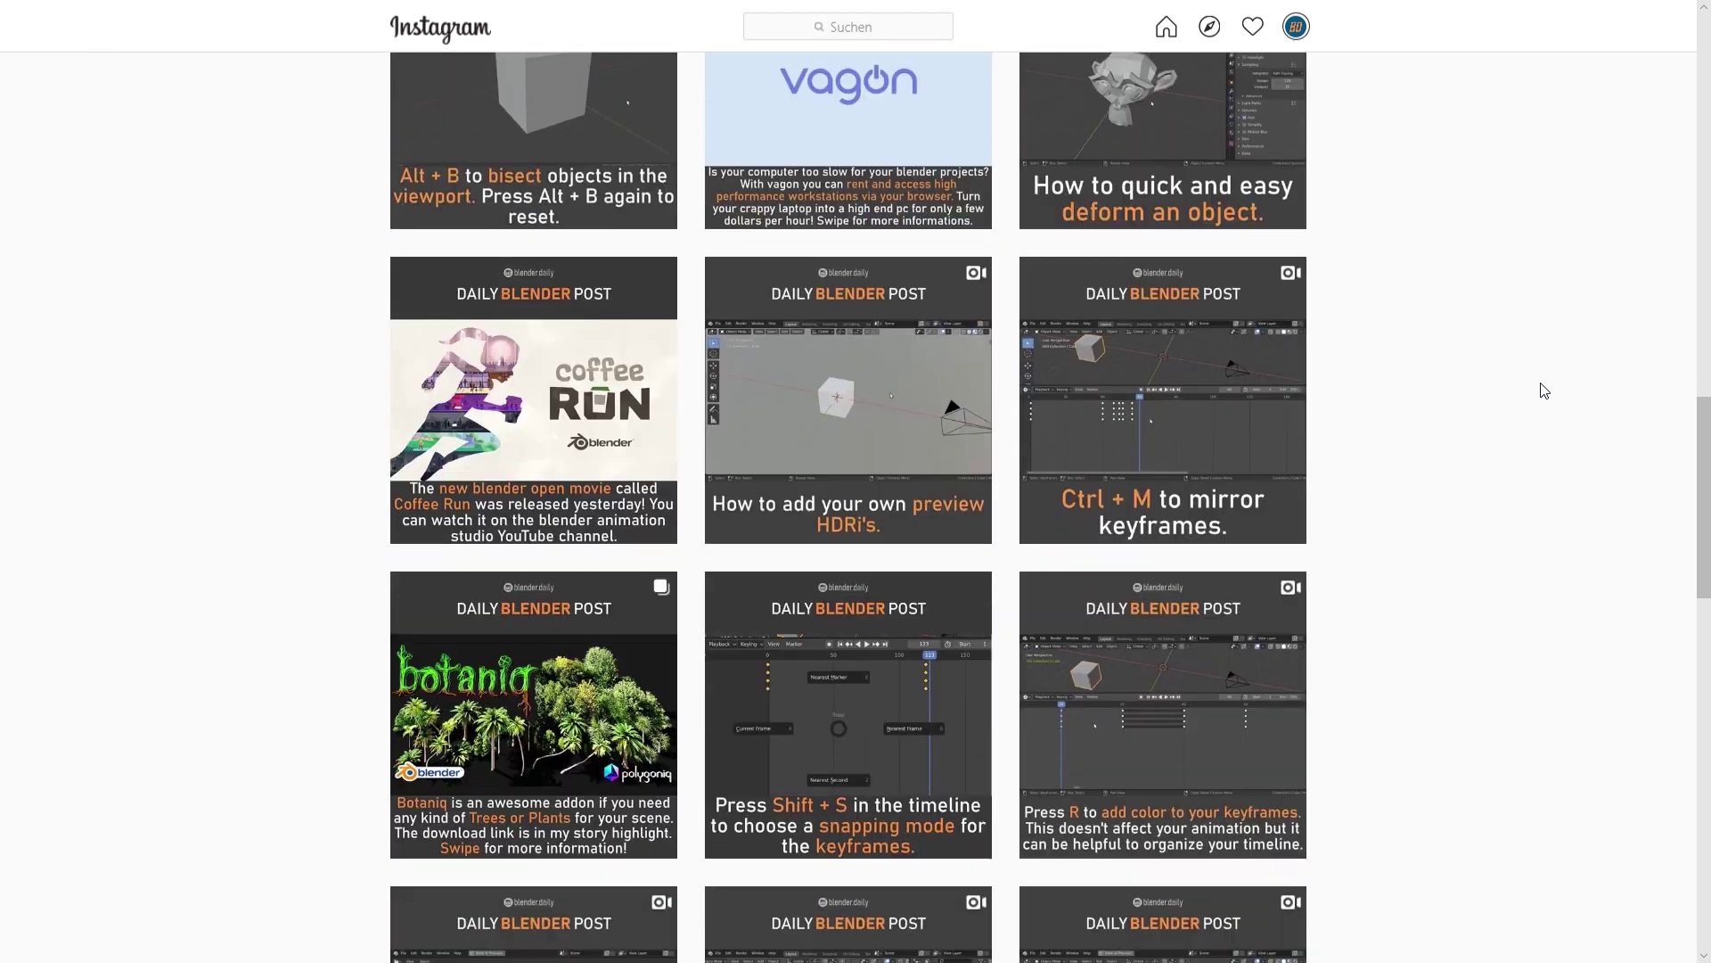